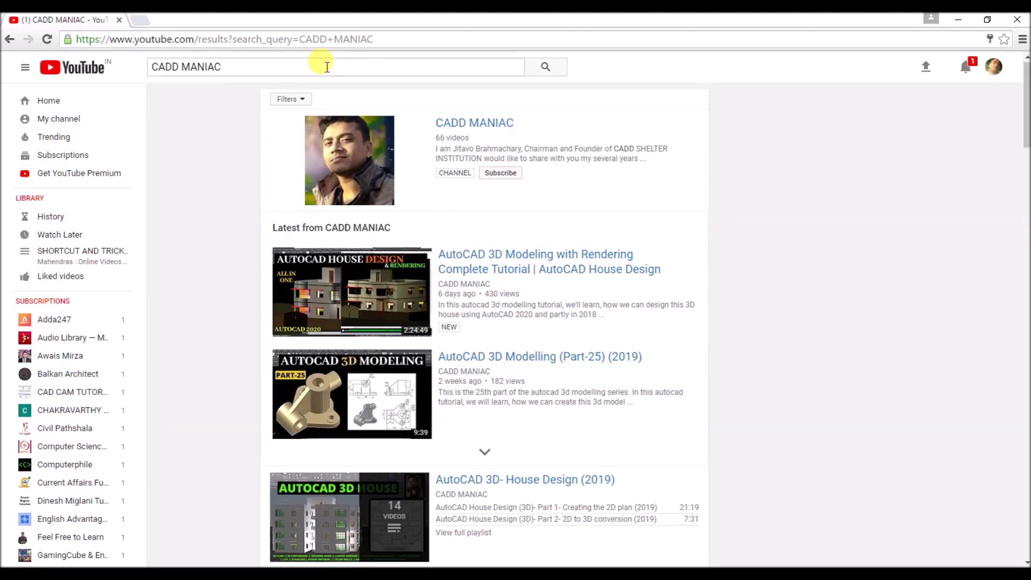
Step: Search YouTube for 'cadd maniac'
drag(322, 65, 131, 65)
text(cadd maniac)
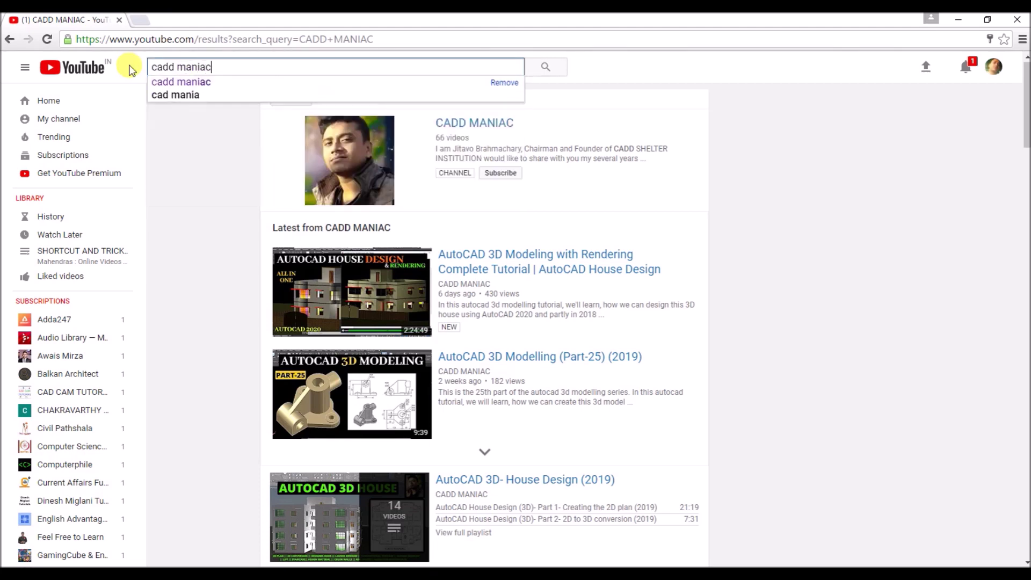
key(Return)
Step: Open the CADD MANIAC channel page and switch to its Videos list
click(472, 123)
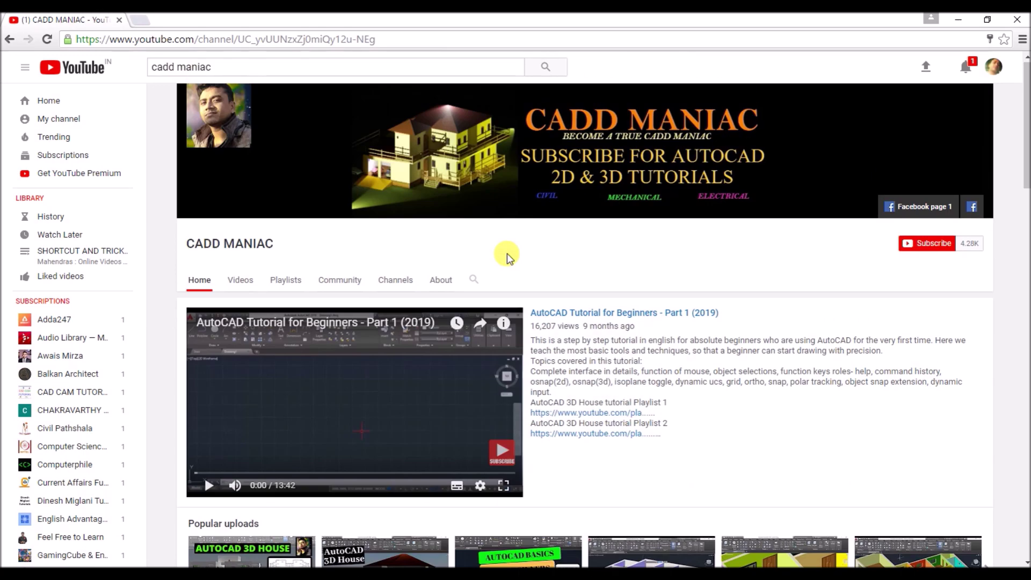
scroll(507, 258, down, 5)
scroll(508, 259, up, 5)
click(232, 239)
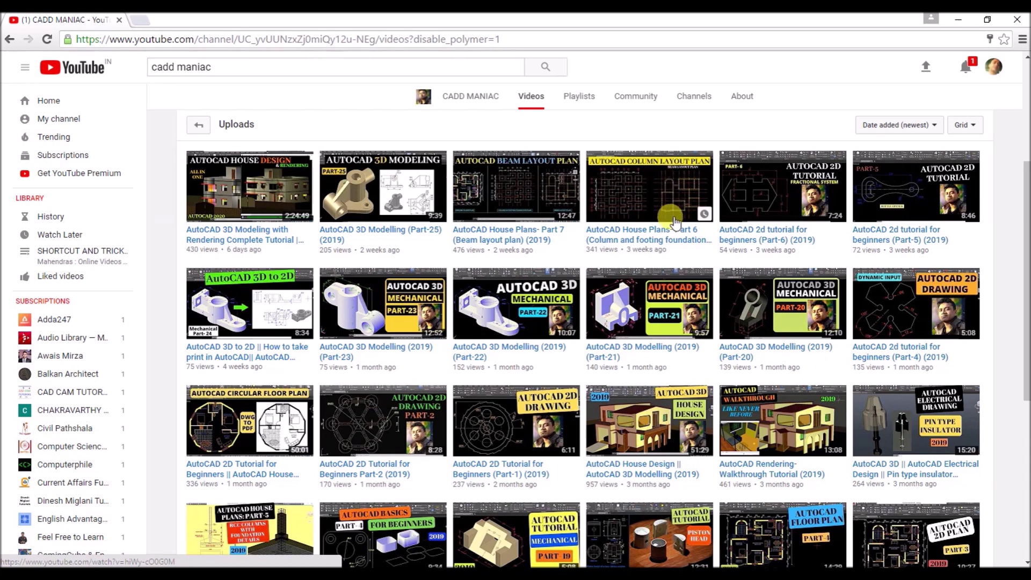
Step: Load two more batches of the channel's older uploaded videos
scroll(856, 303, down, 1)
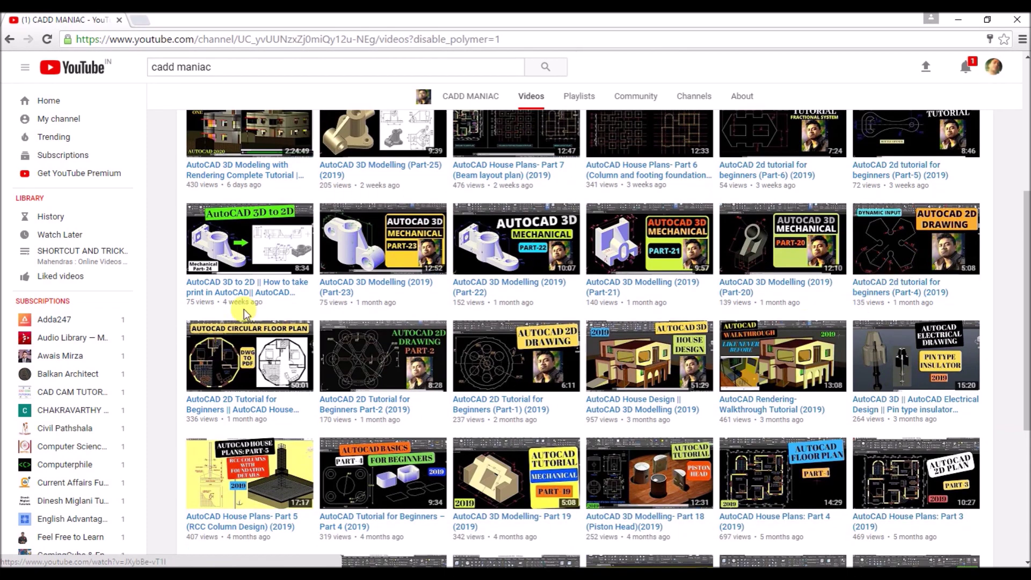
scroll(245, 313, down, 1)
scroll(370, 411, down, 1)
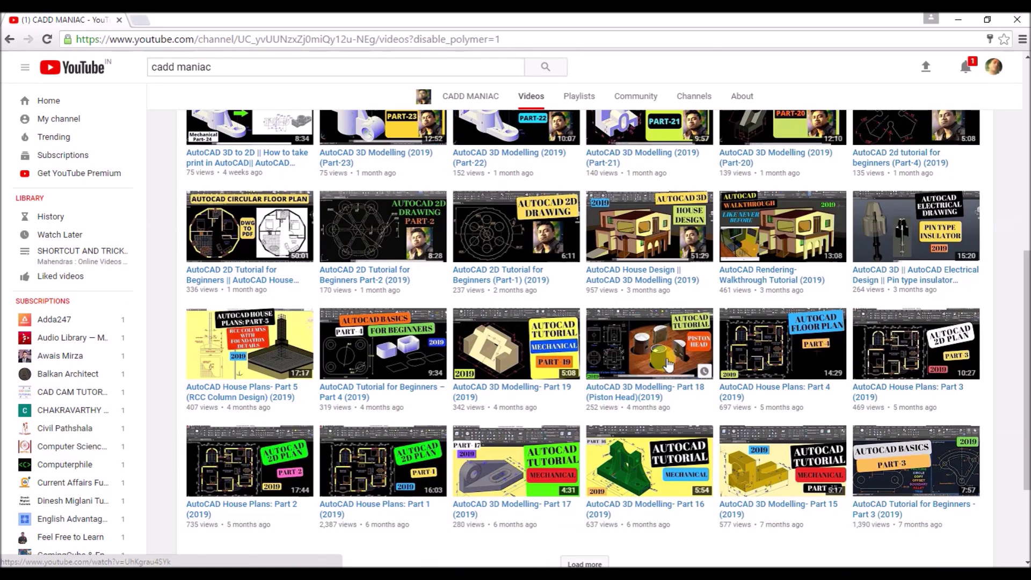
scroll(576, 434, down, 2)
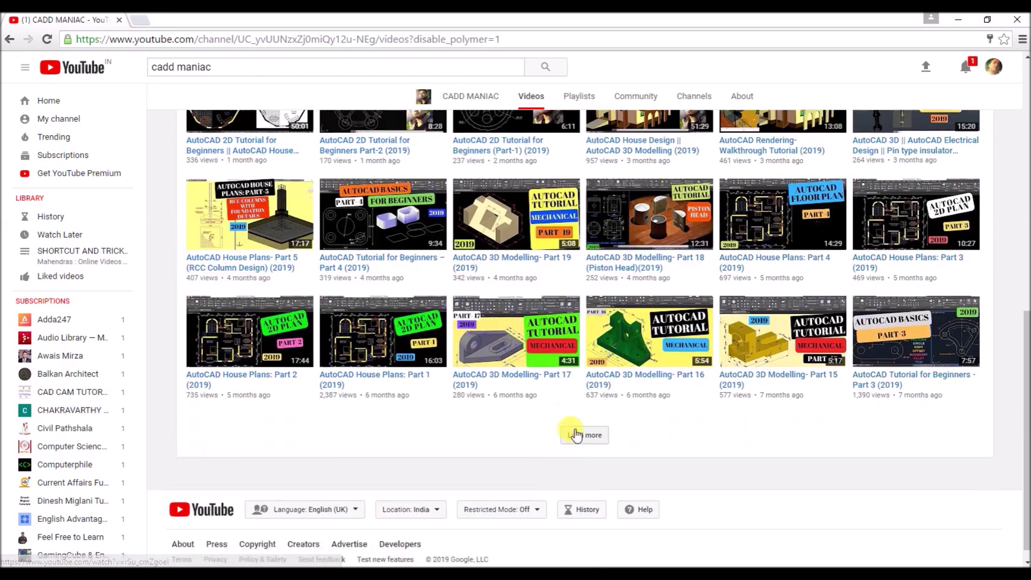
click(576, 435)
scroll(582, 430, down, 5)
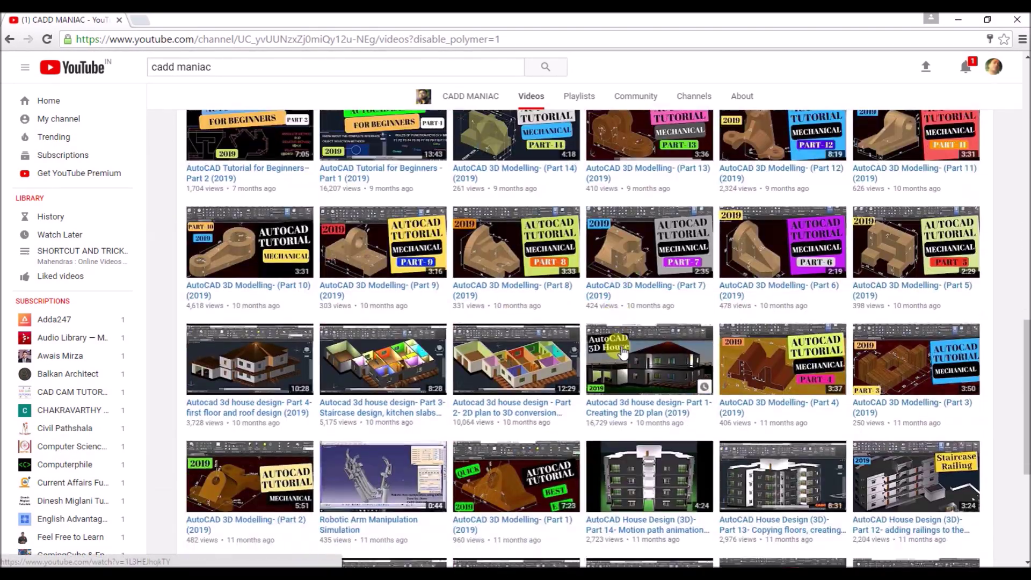
scroll(623, 349, down, 3)
click(582, 437)
scroll(982, 329, down, 2)
scroll(985, 333, up, 9)
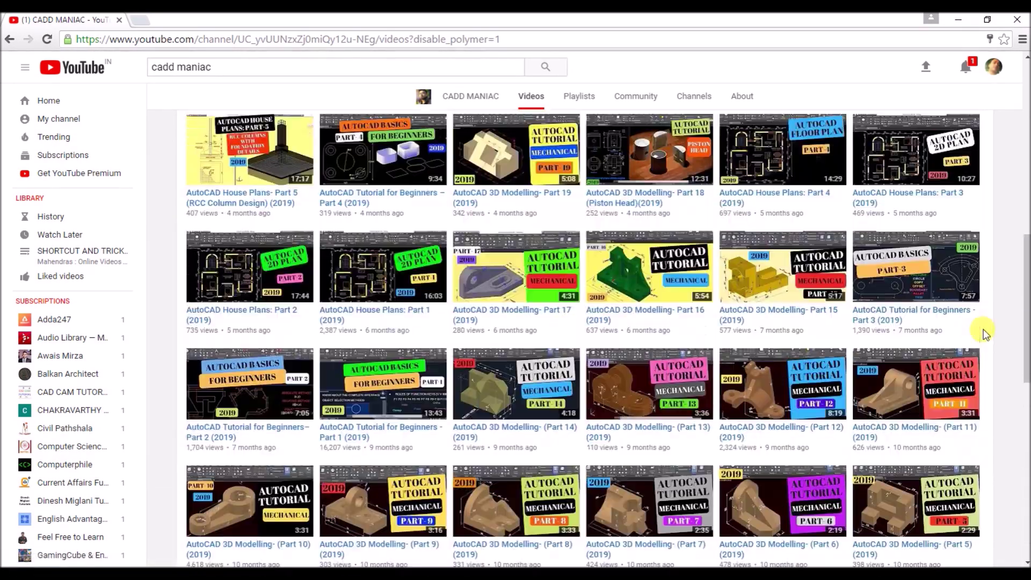
scroll(985, 333, up, 12)
Step: Subscribe to CADD MANIAC with All notifications saved, then browse its Playlists
click(929, 223)
click(949, 225)
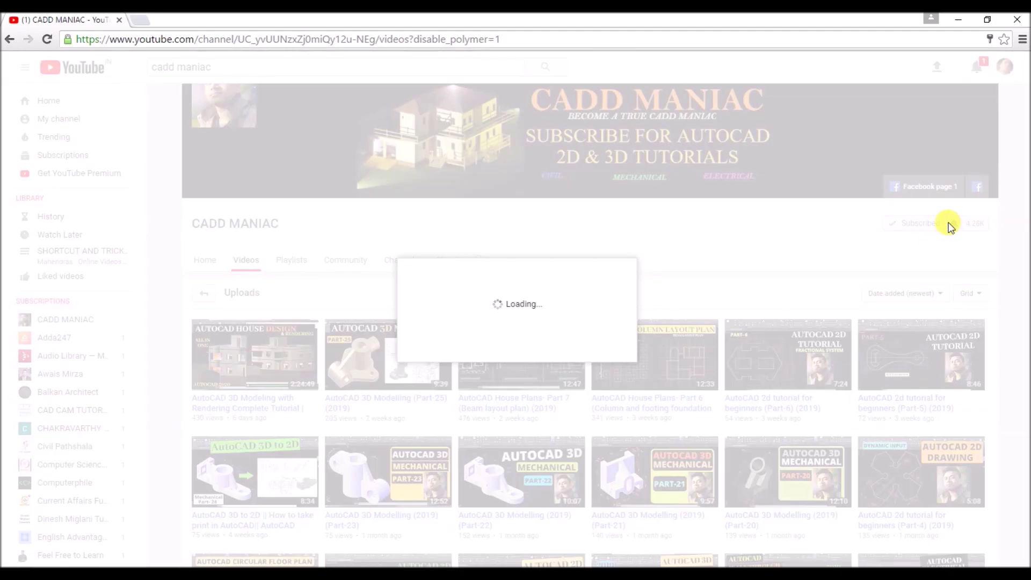
click(416, 240)
click(603, 398)
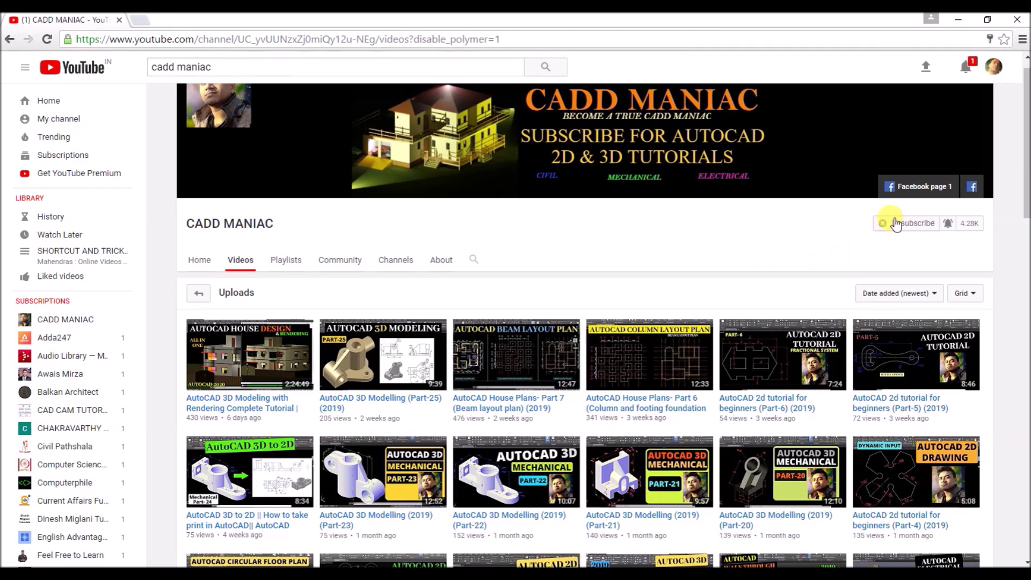
click(287, 261)
scroll(552, 252, down, 3)
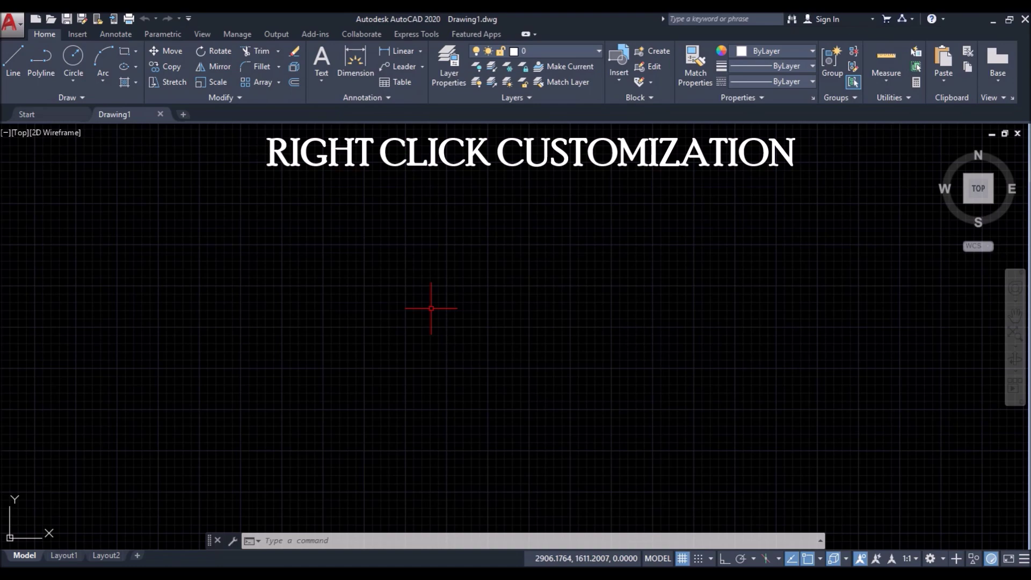
text(OP)
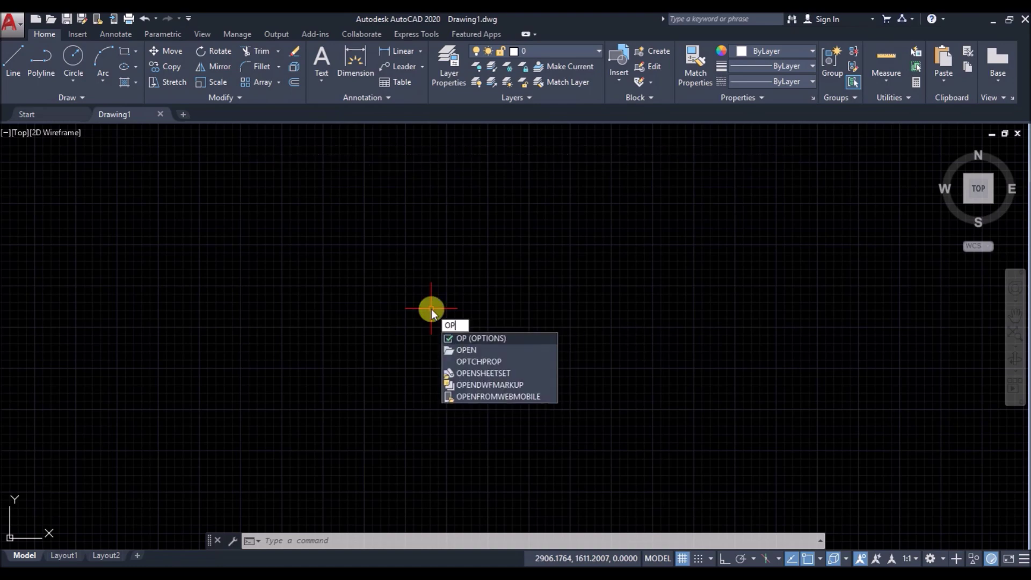
Step: Uncheck time-sensitive right-click under Right-Click Customization in Options and confirm
key(Return)
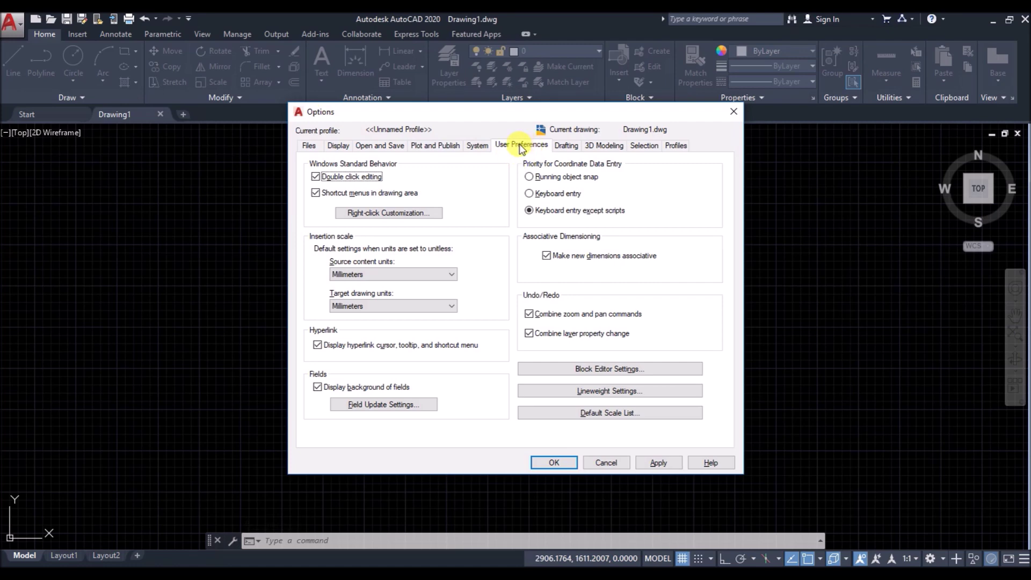
click(391, 212)
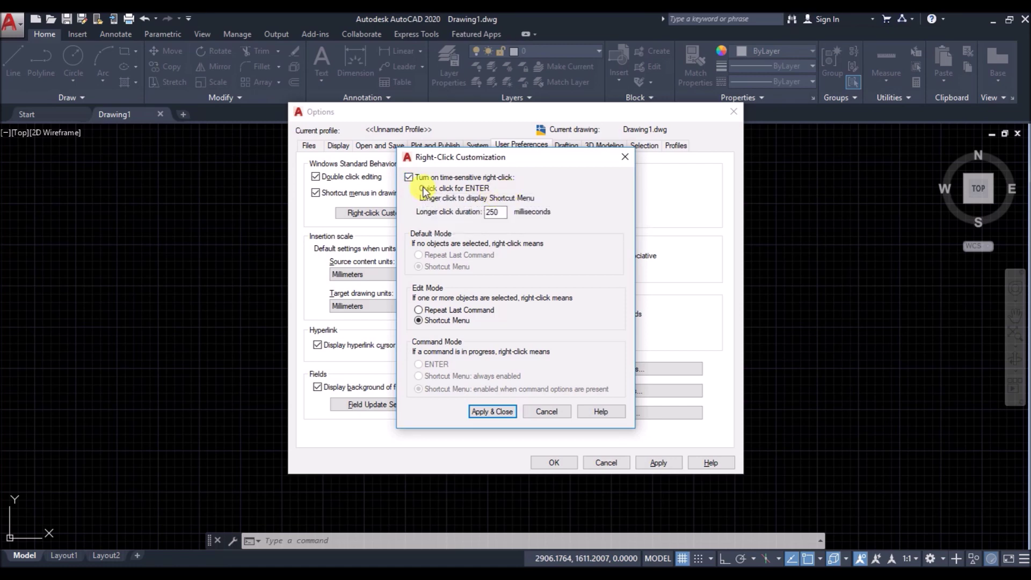
click(408, 177)
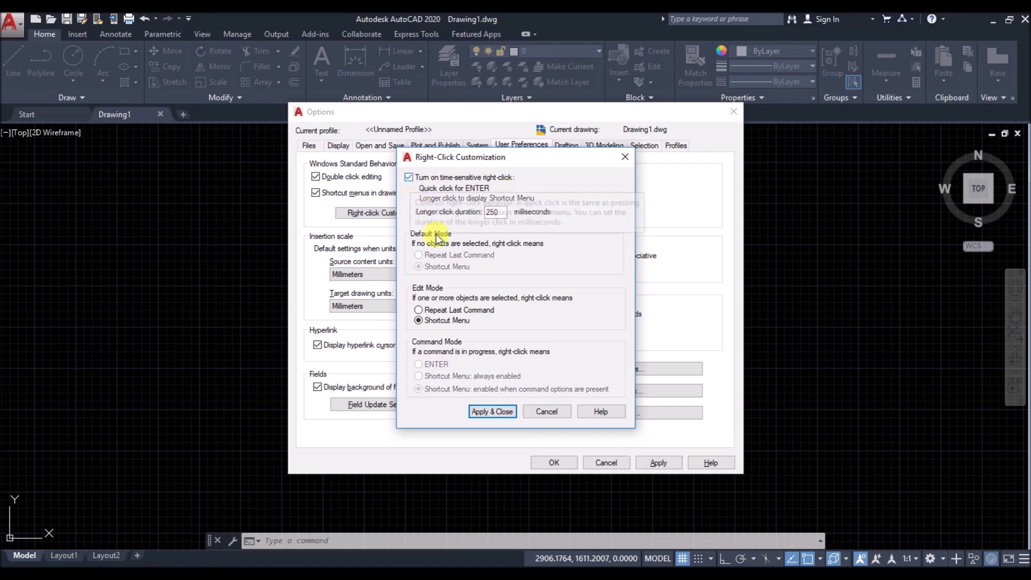
click(497, 413)
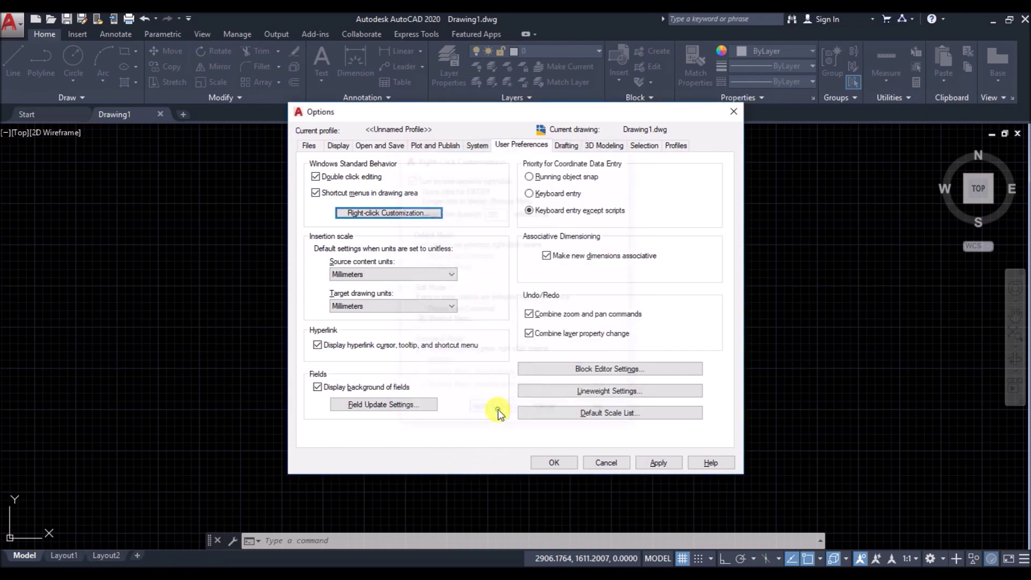
click(553, 462)
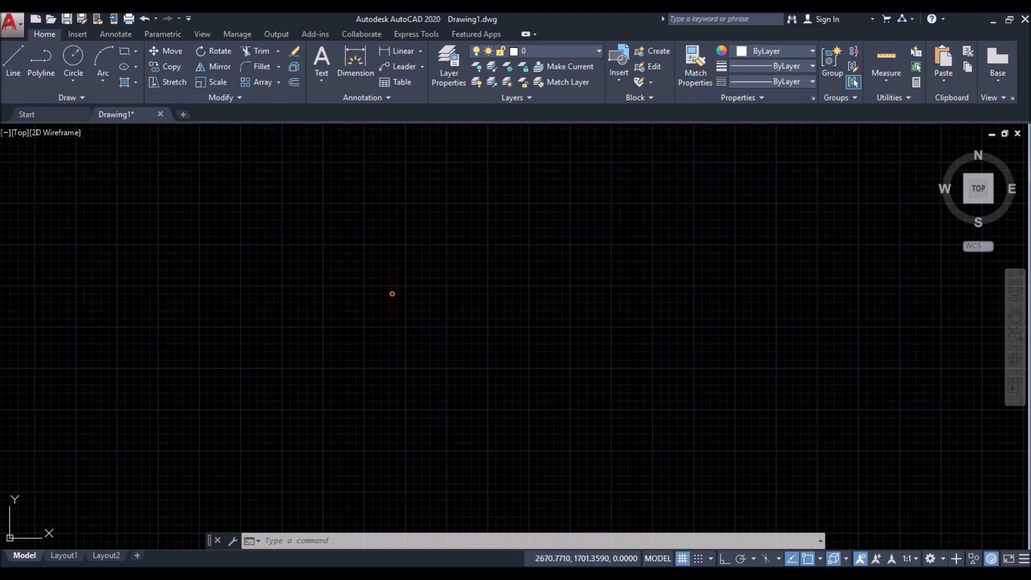
key(Return)
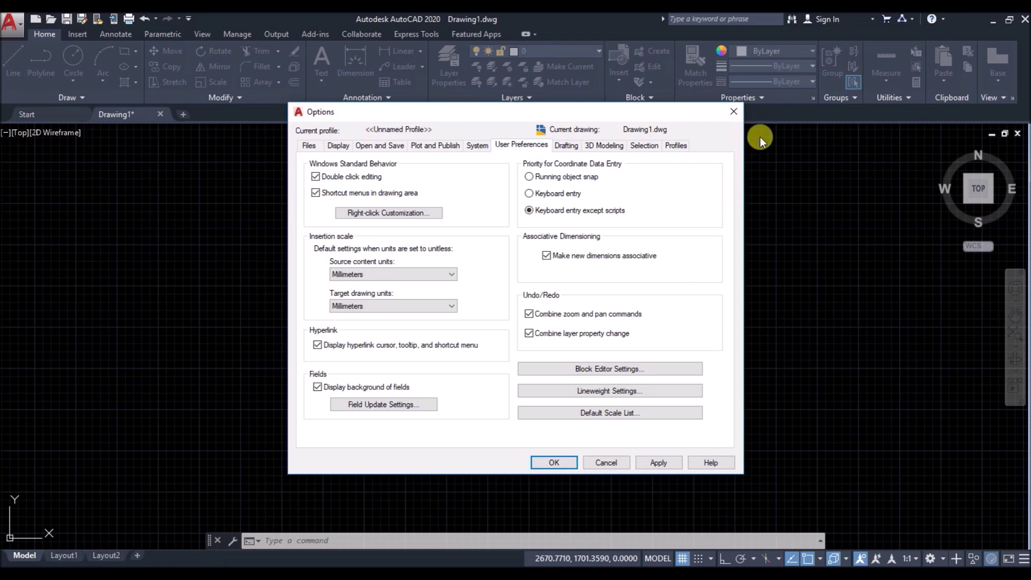
click(734, 111)
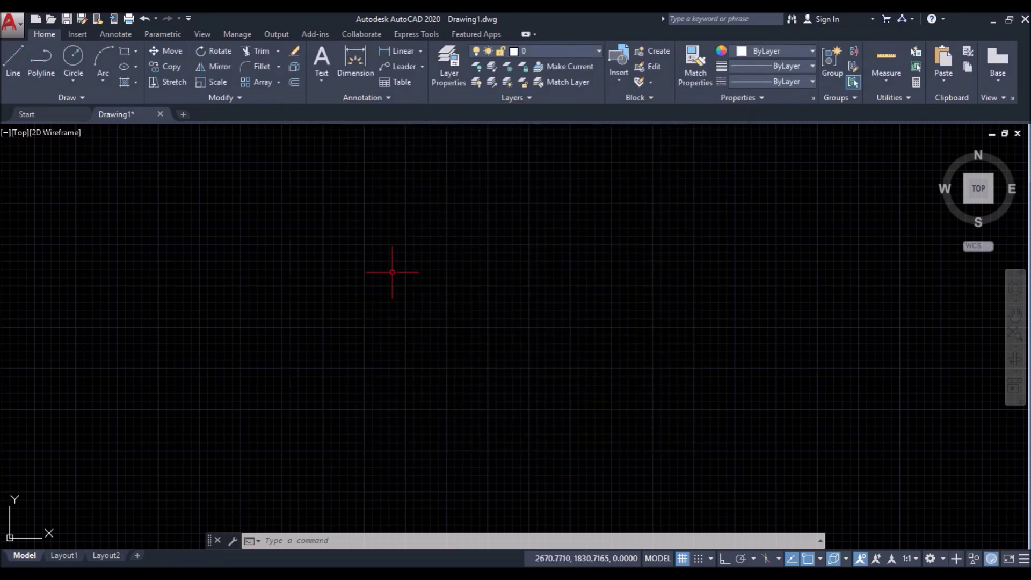
text(c)
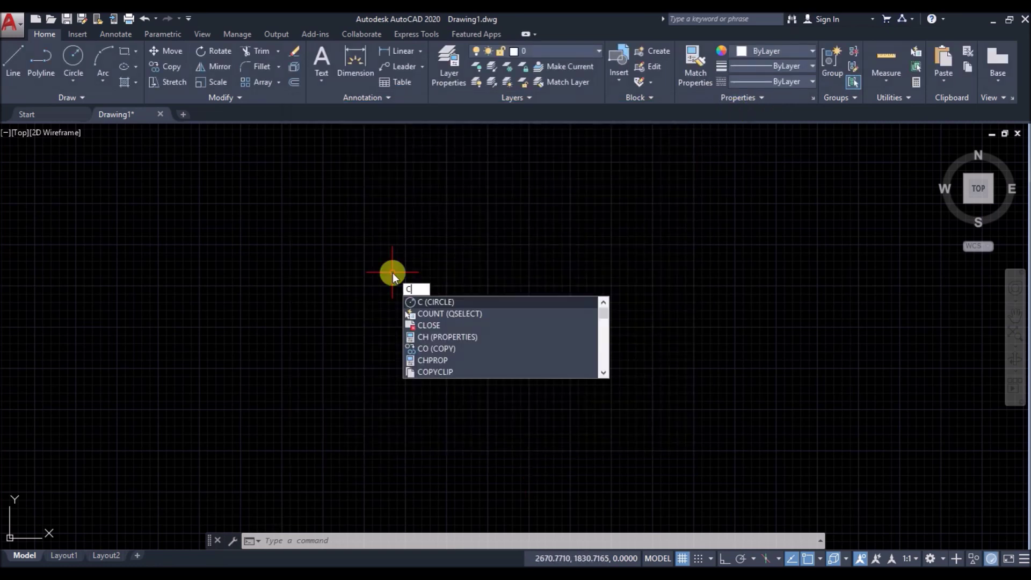
Step: Draw the first three radius-500 circles at separate centres
key(Return)
click(353, 316)
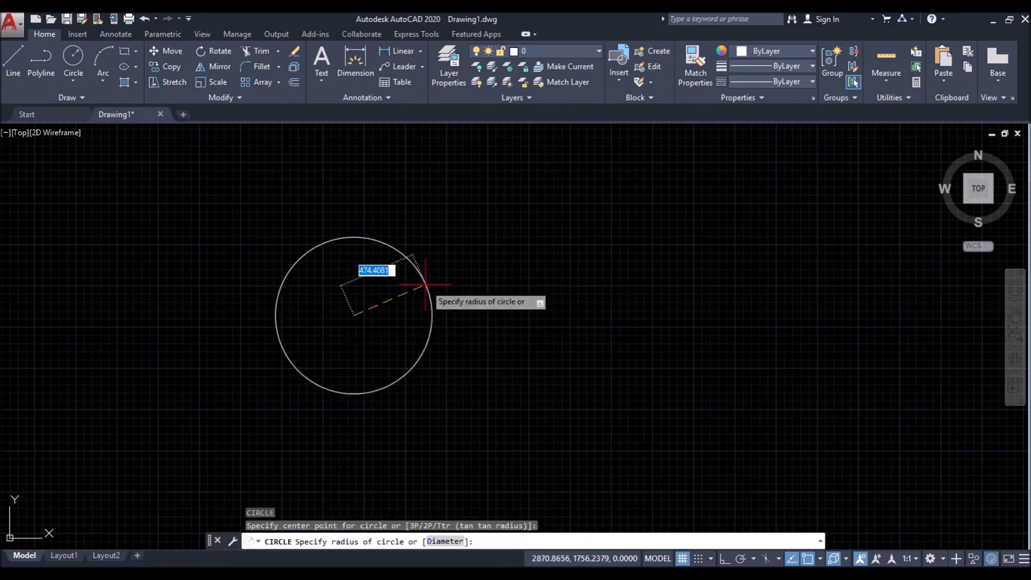
text(500)
key(Return)
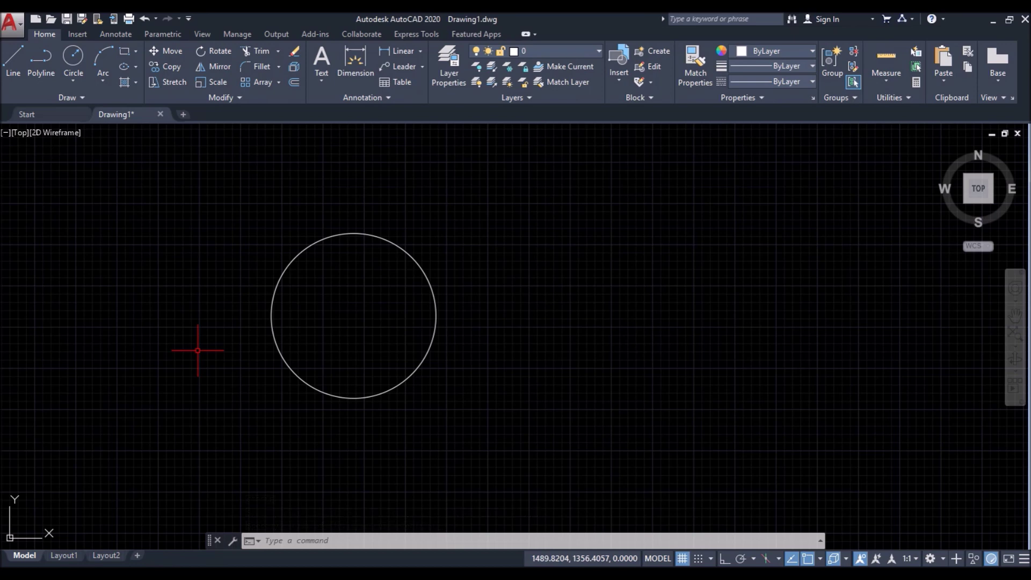
key(Return)
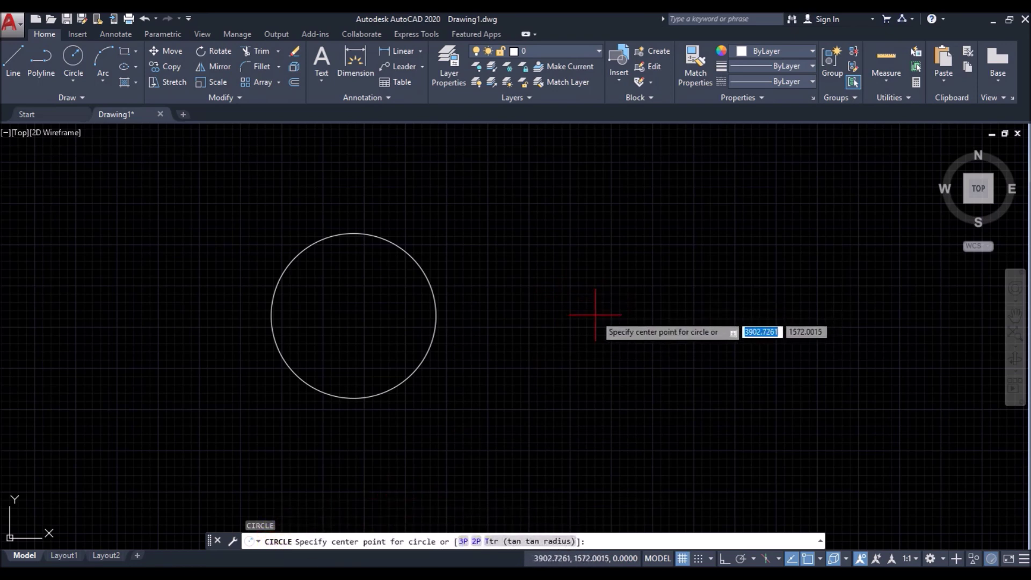
click(594, 315)
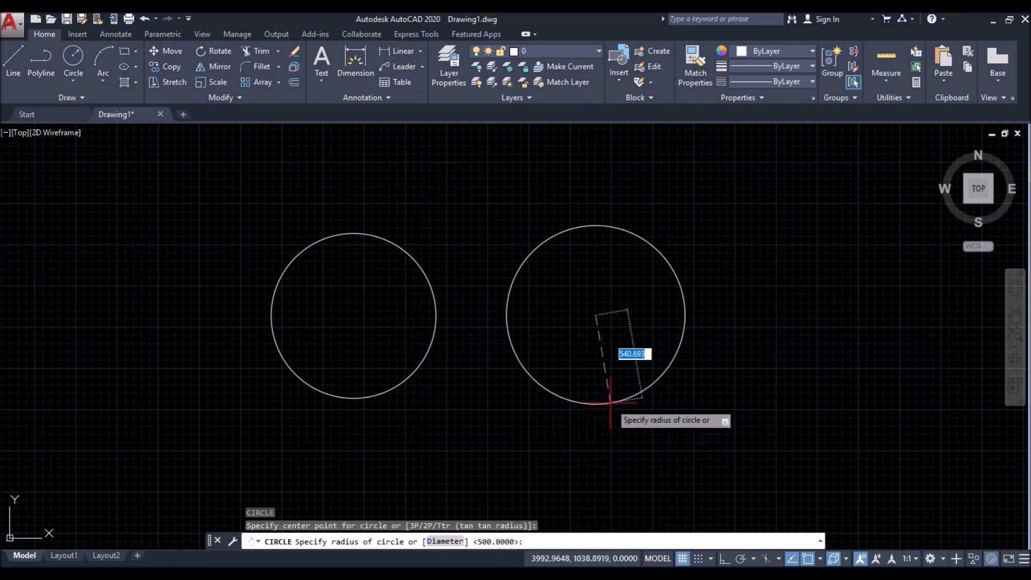
key(Return)
scroll(207, 375, down, 2)
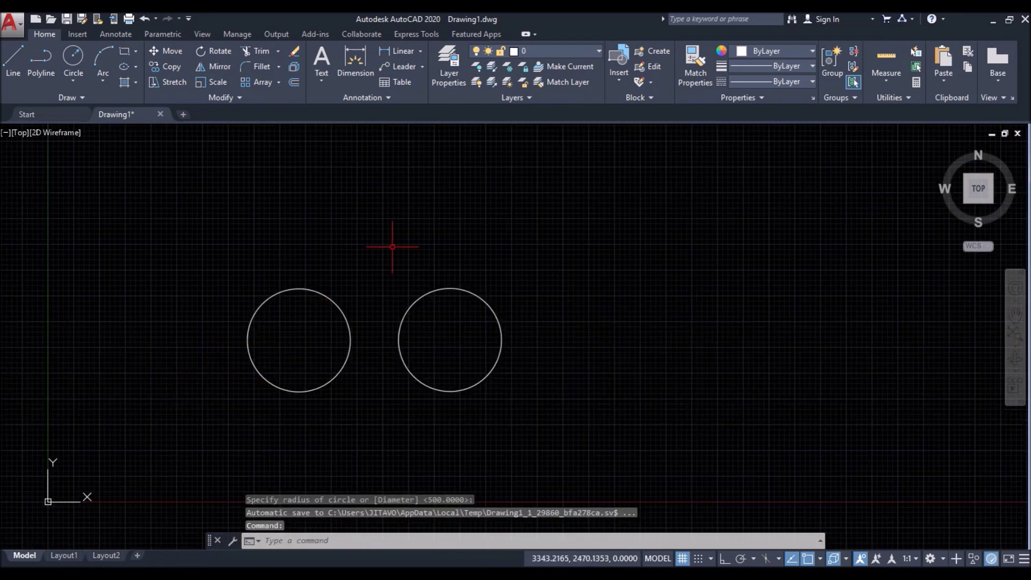
key(Return)
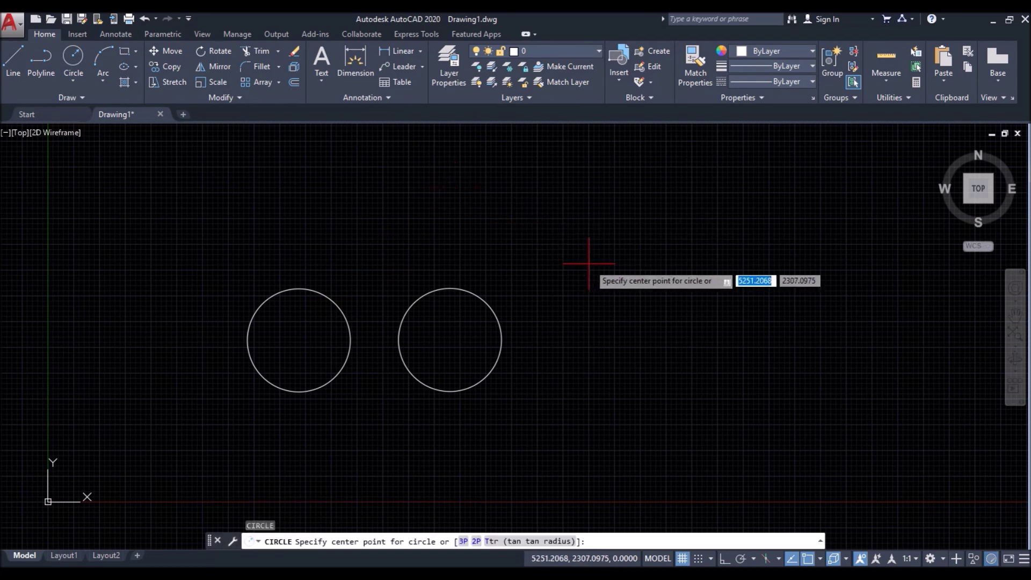
click(588, 264)
key(Return)
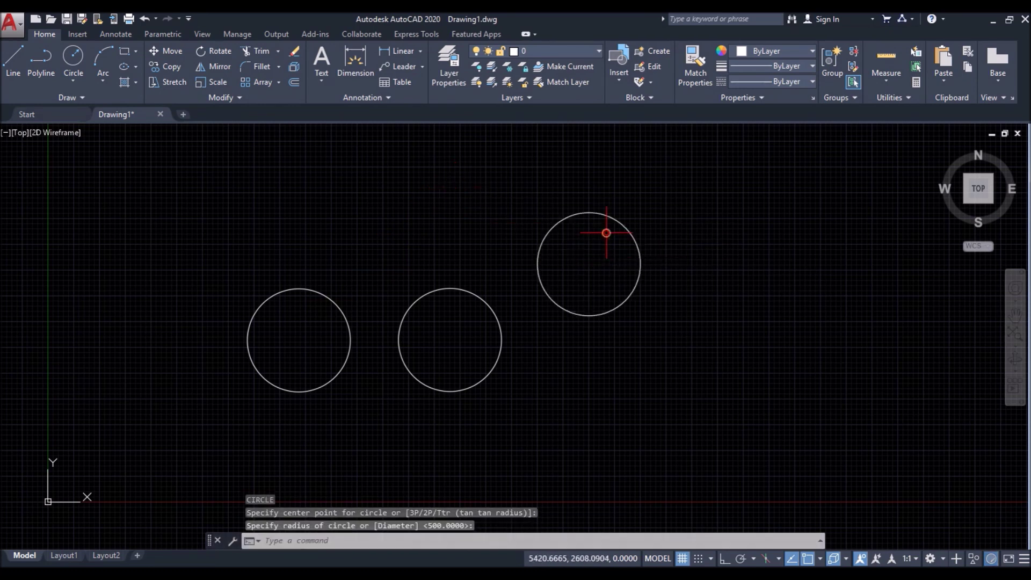
Step: Draw three more radius-500 circles, completing six across the canvas
key(Return)
click(329, 211)
key(Return)
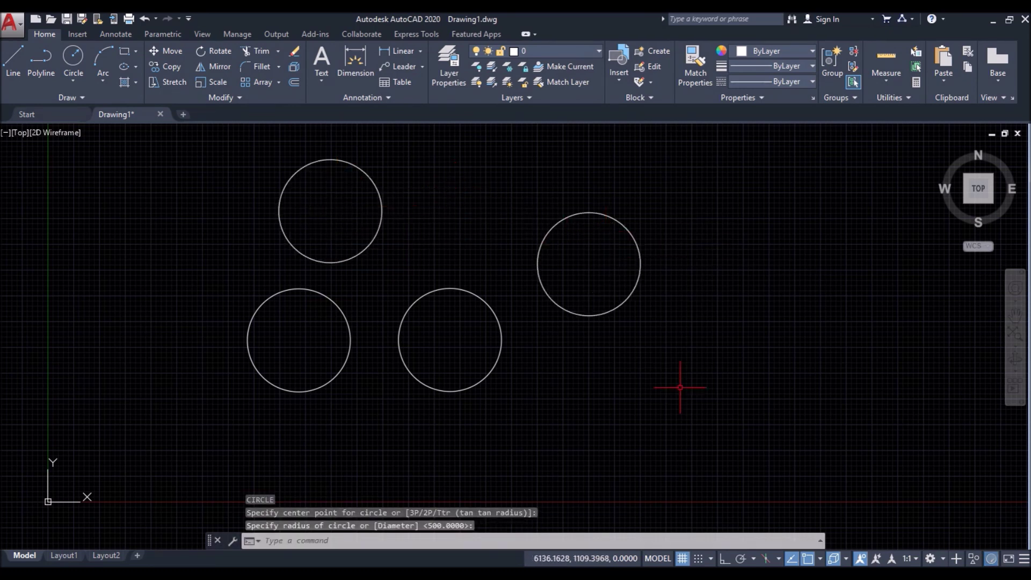
key(Return)
click(687, 390)
key(Return)
key(Return)
click(777, 185)
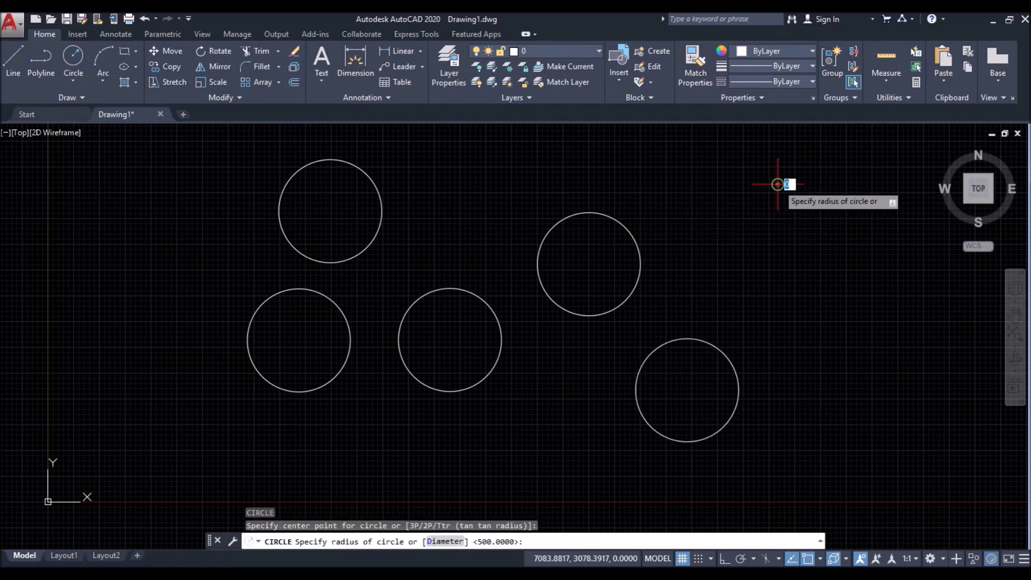
key(Return)
scroll(636, 235, down, 2)
scroll(660, 264, up, 2)
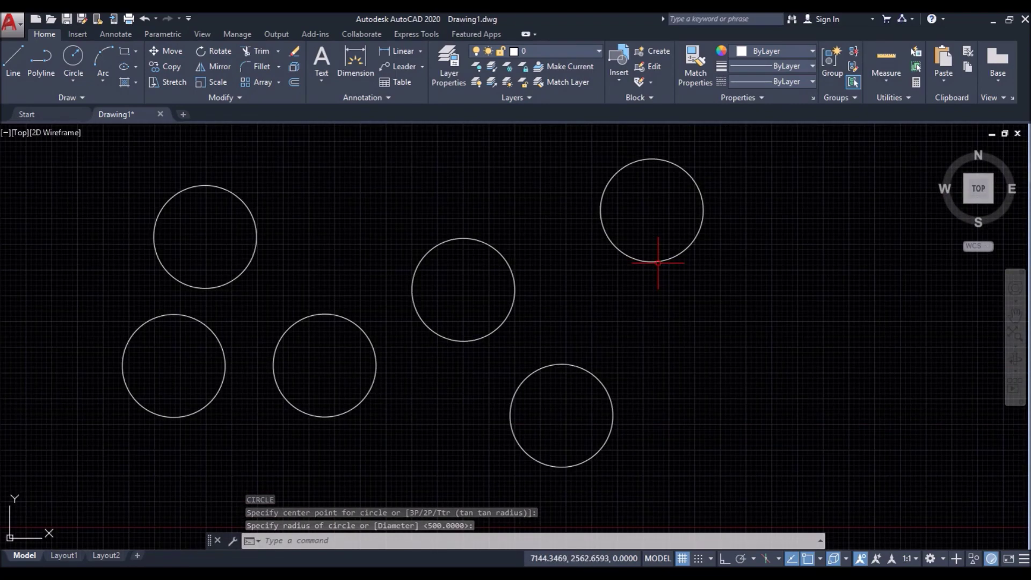
scroll(616, 314, down, 2)
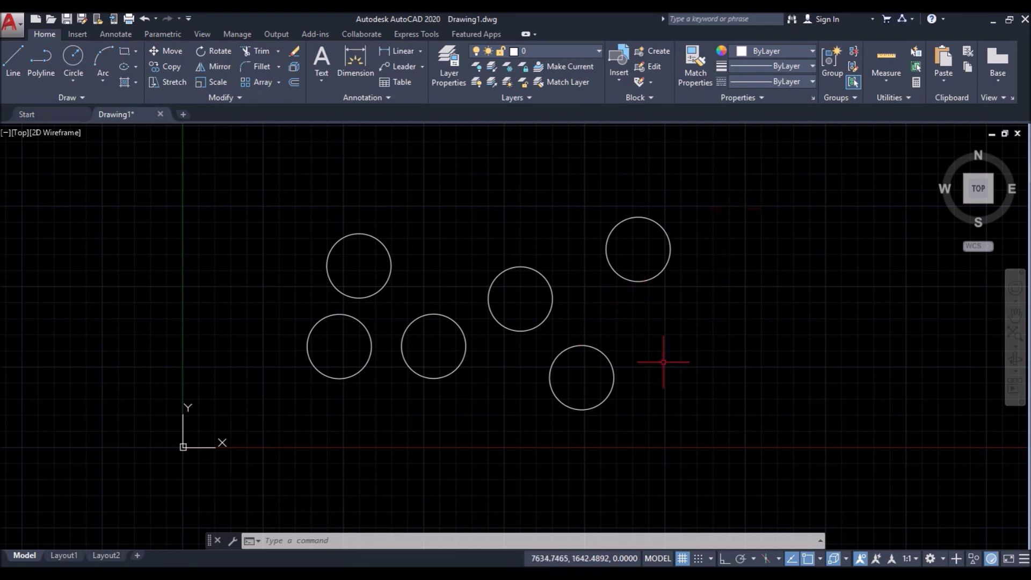
Step: Draw a 500 x 250 rectangle with RECTANG's Dimensions option, upper left of the circles
text(REc)
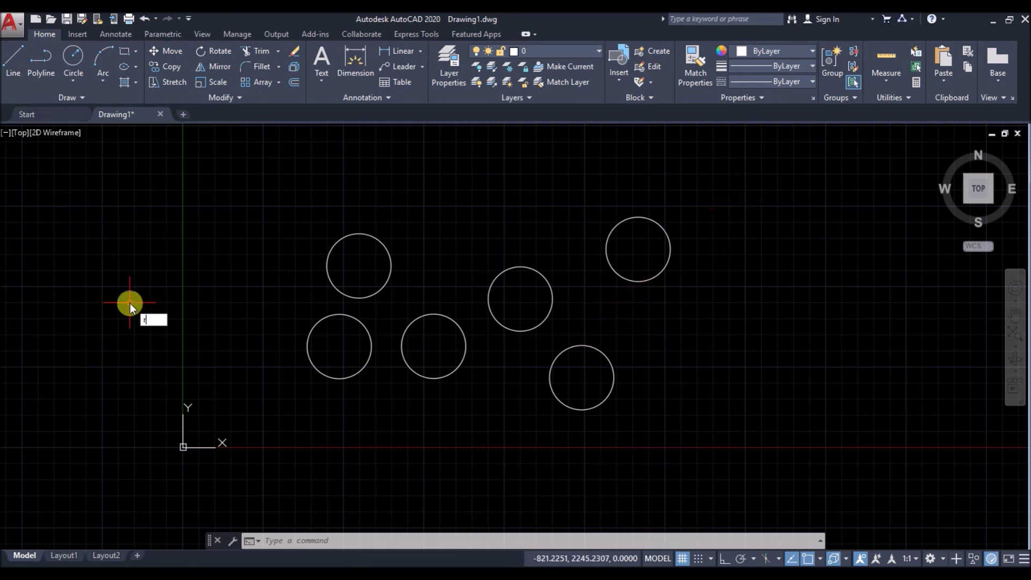
key(Return)
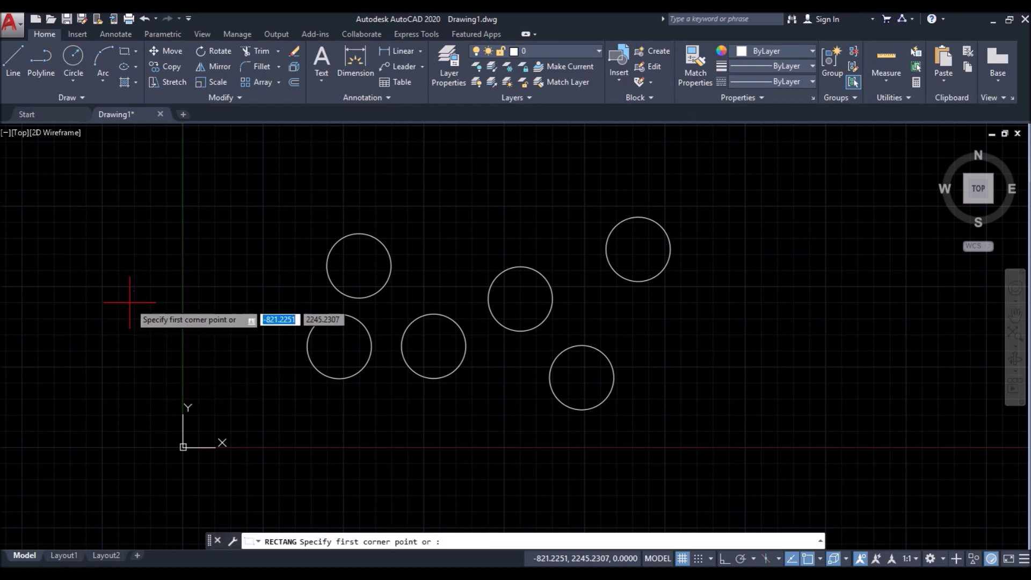
click(227, 212)
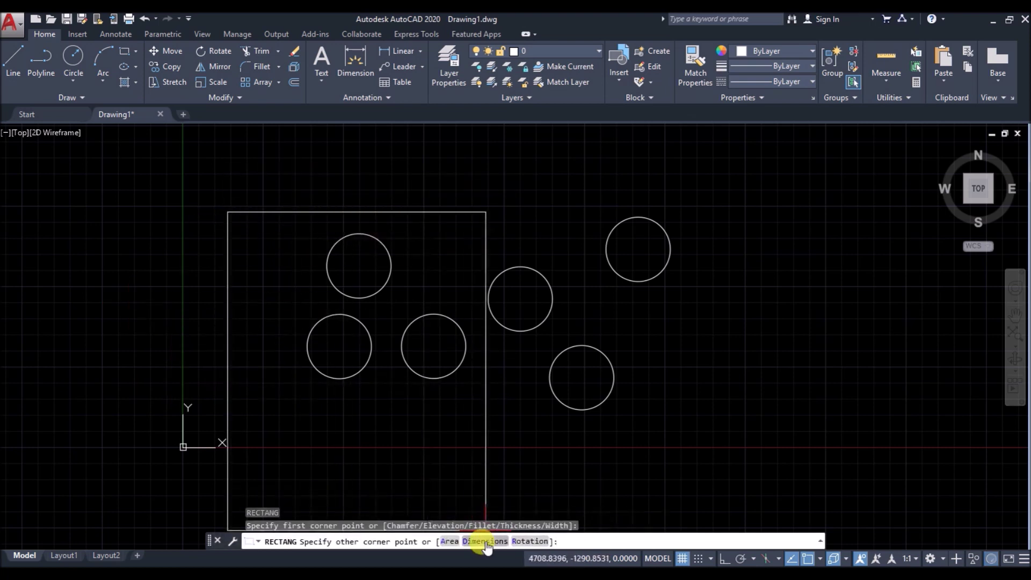
text(d)
key(Return)
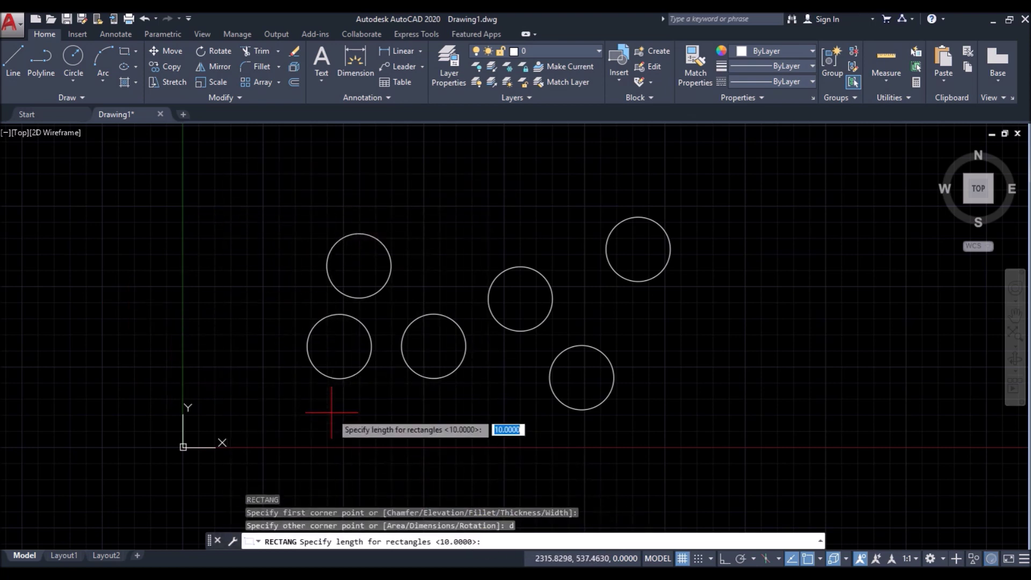
text(500)
key(Return)
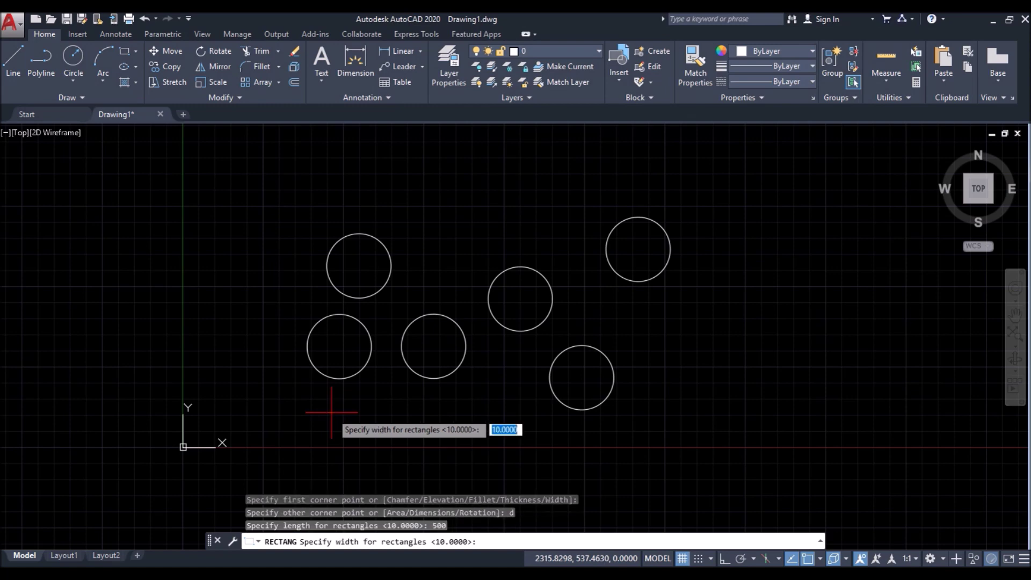
text(250)
key(Return)
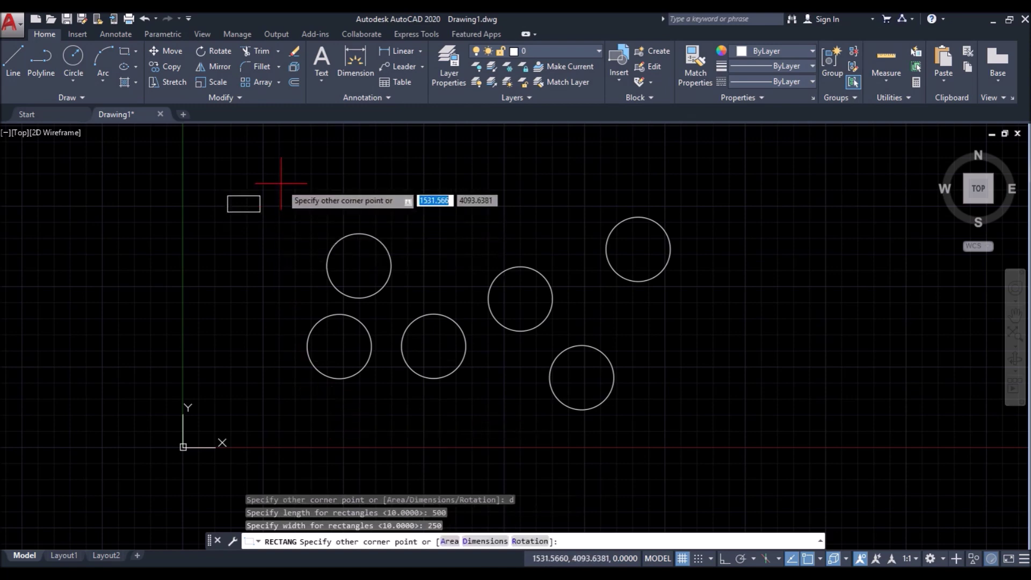
click(281, 183)
scroll(242, 204, up, 5)
scroll(281, 322, up, 2)
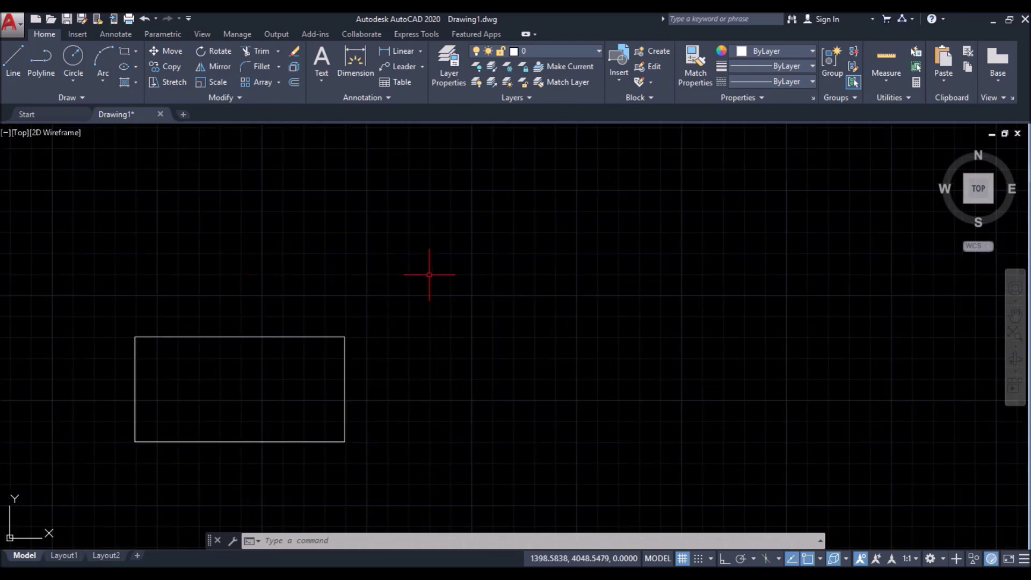
Step: Add a second 500 x 250 rectangle from the first one's top-right corner
key(space)
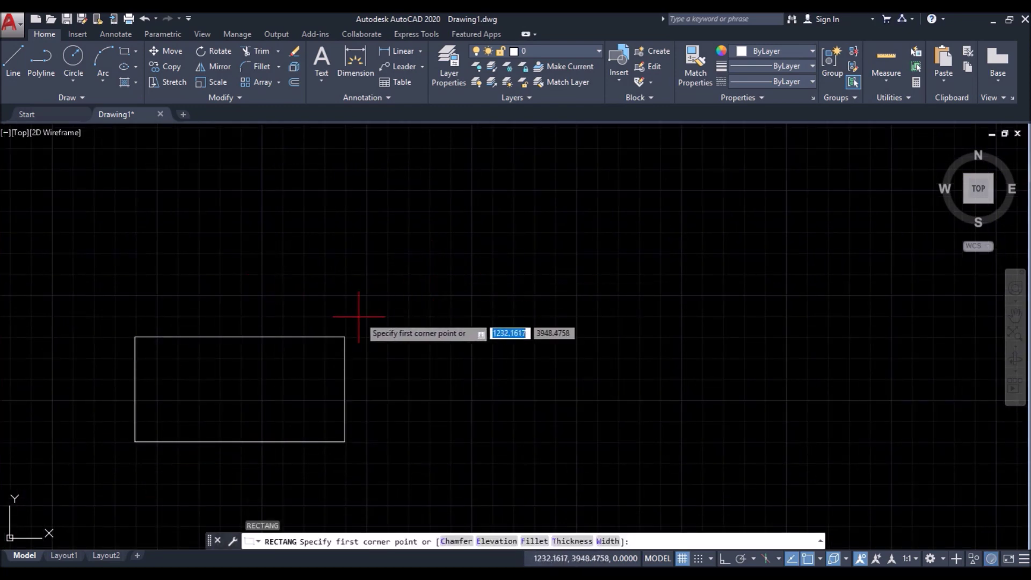
click(345, 335)
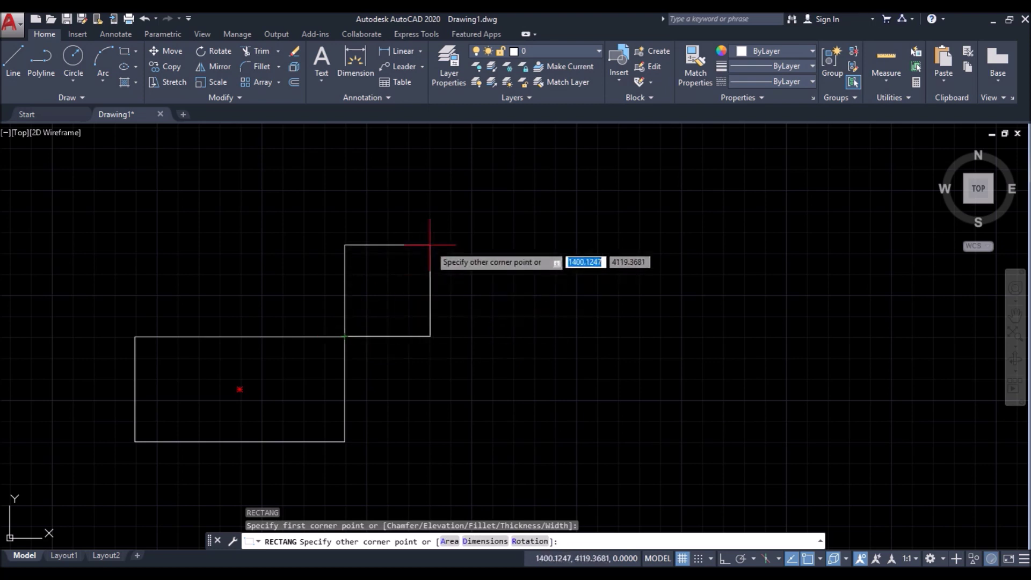
click(494, 542)
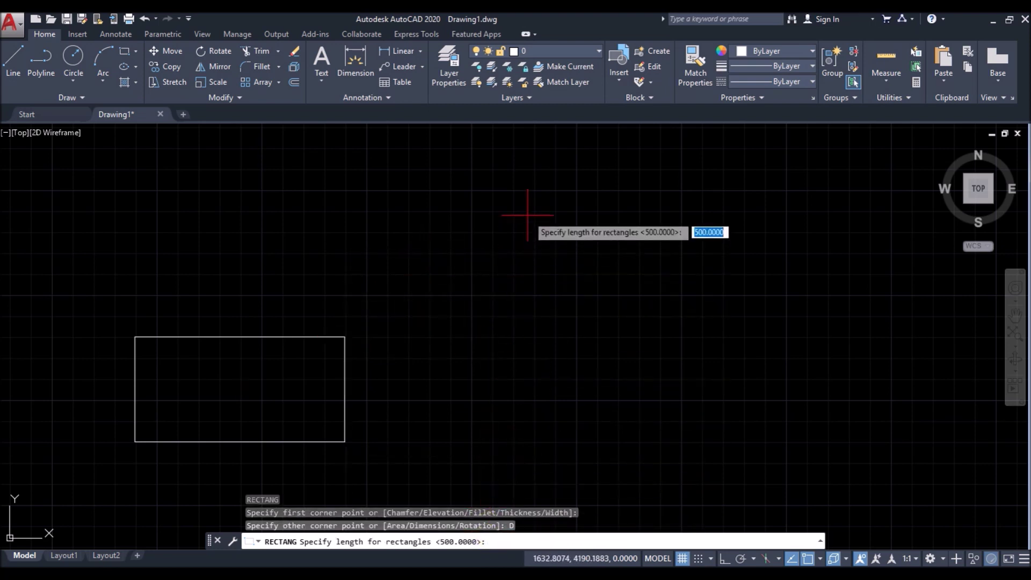
click(392, 535)
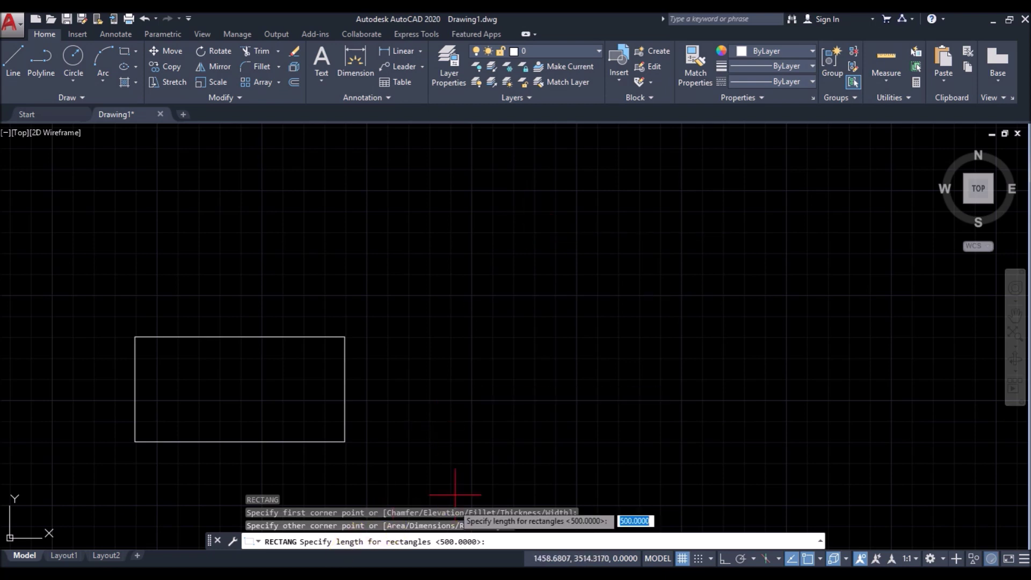
key(Return)
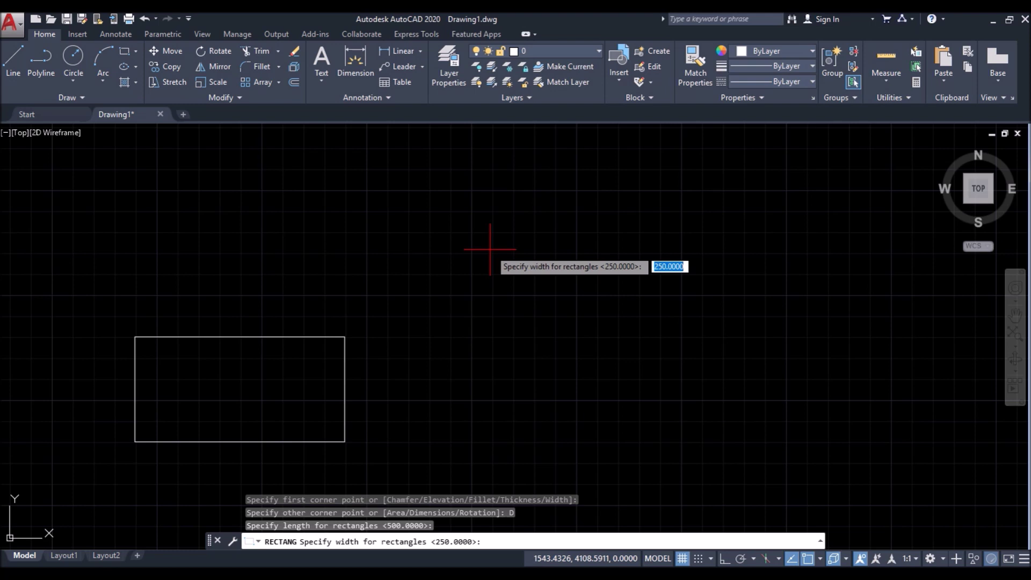
key(Return)
click(579, 184)
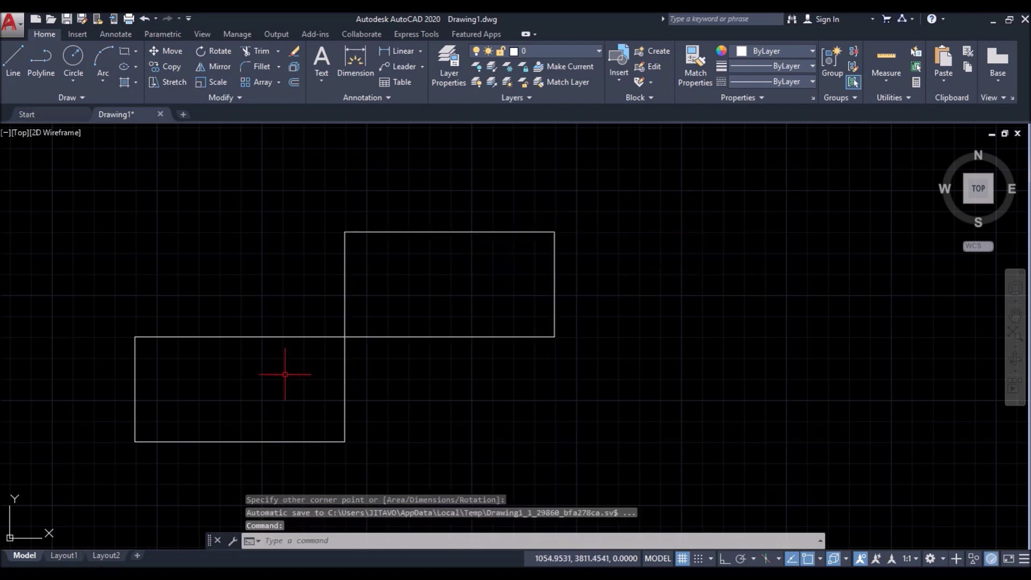
scroll(285, 374, down, 2)
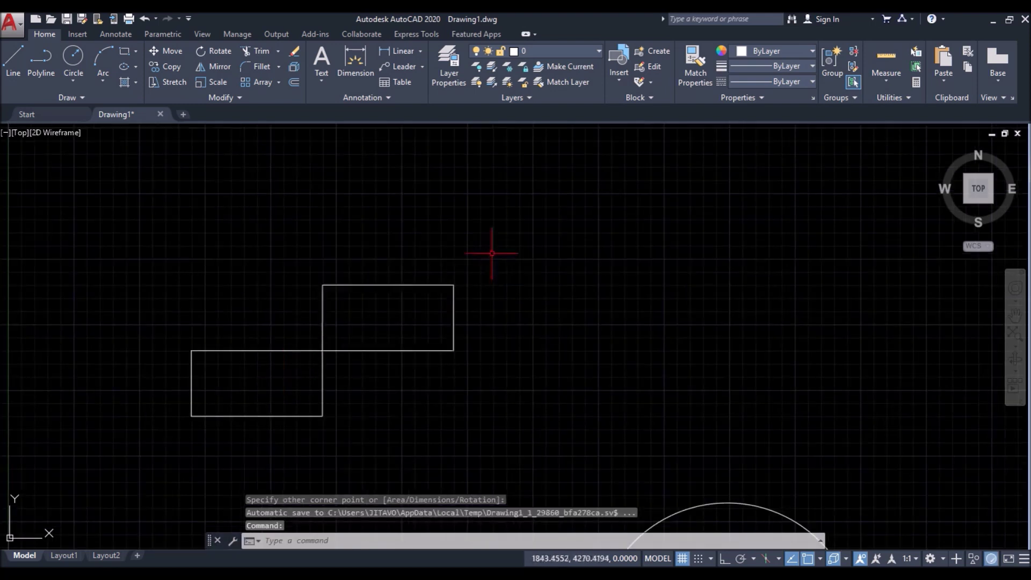
Step: Add a third 500 x 250 rectangle from the second one's top-right corner
key(Return)
click(454, 284)
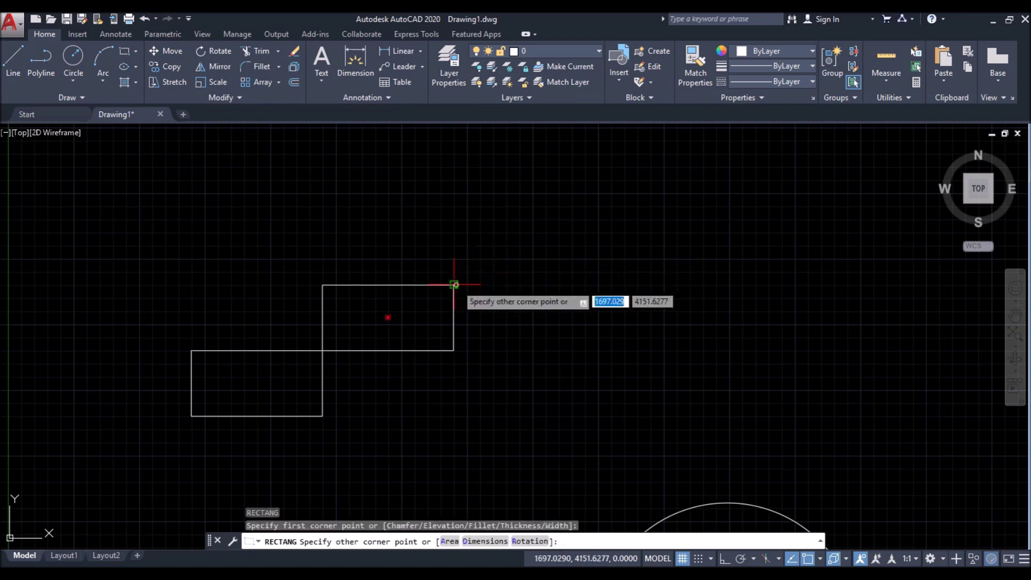
click(485, 541)
key(Return)
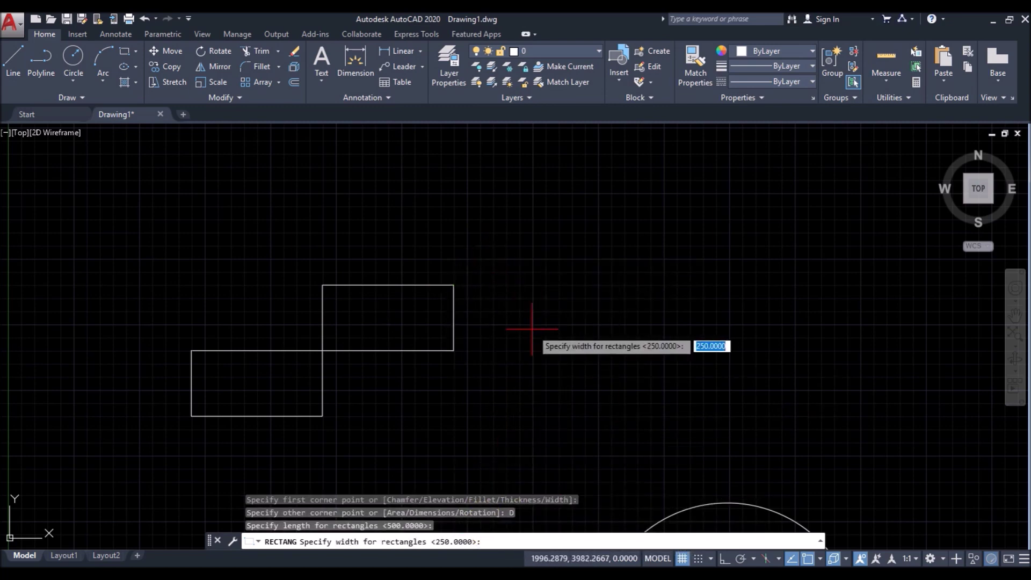
key(Return)
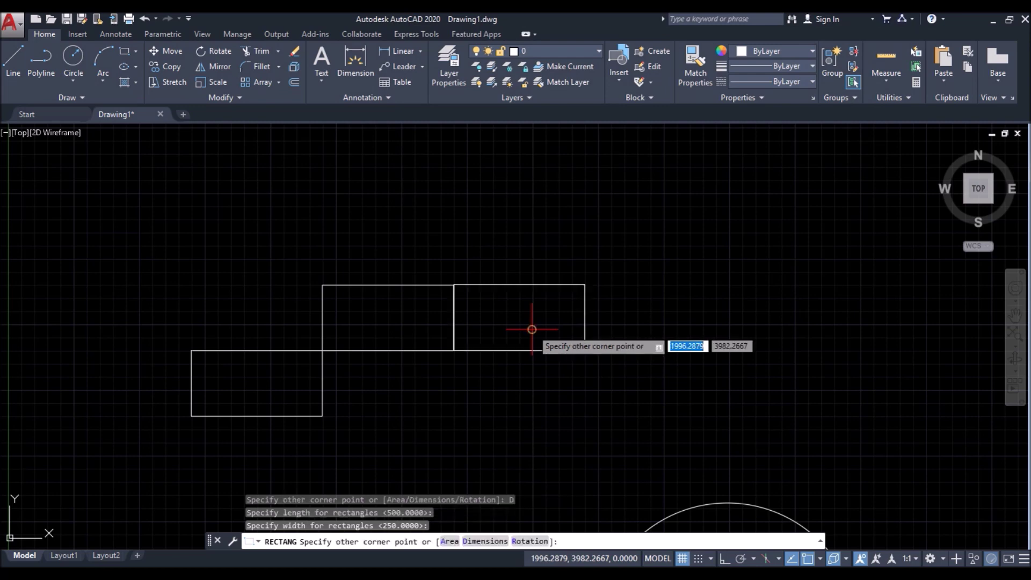
click(550, 202)
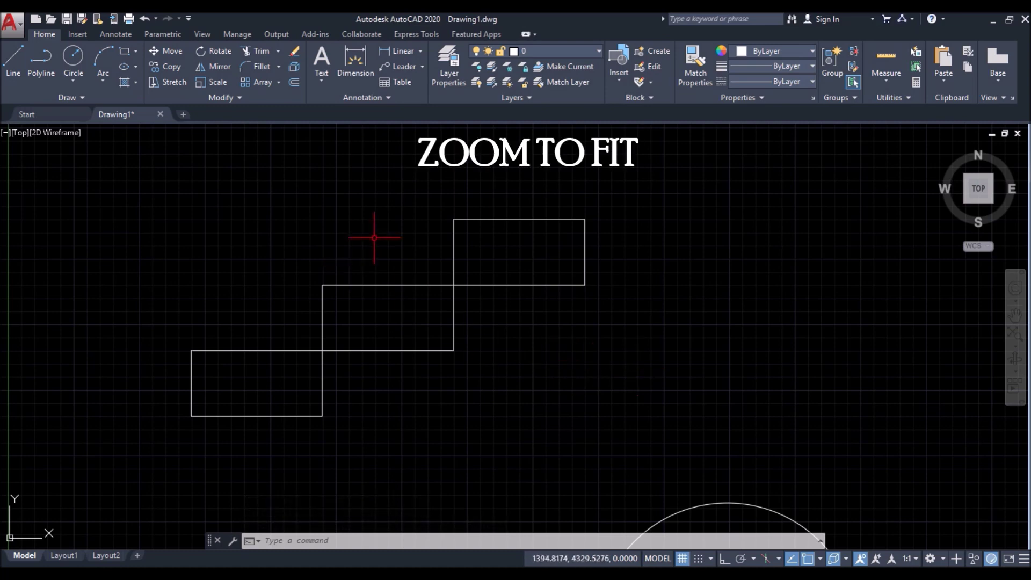
Step: Zoom extents, then crossing-select and delete the six circles and three rectangles
scroll(374, 237, down, 12)
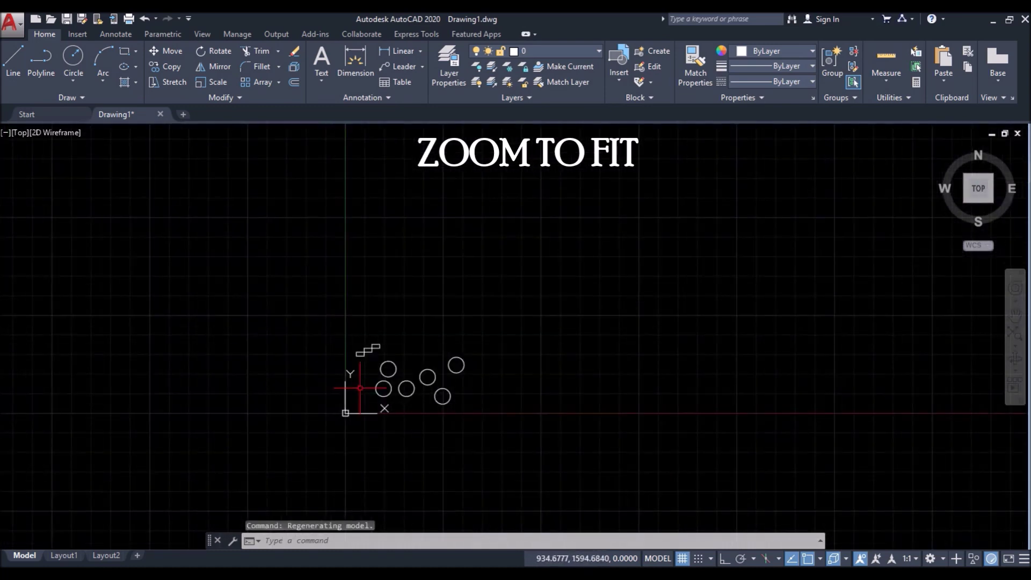
scroll(720, 329, up, 5)
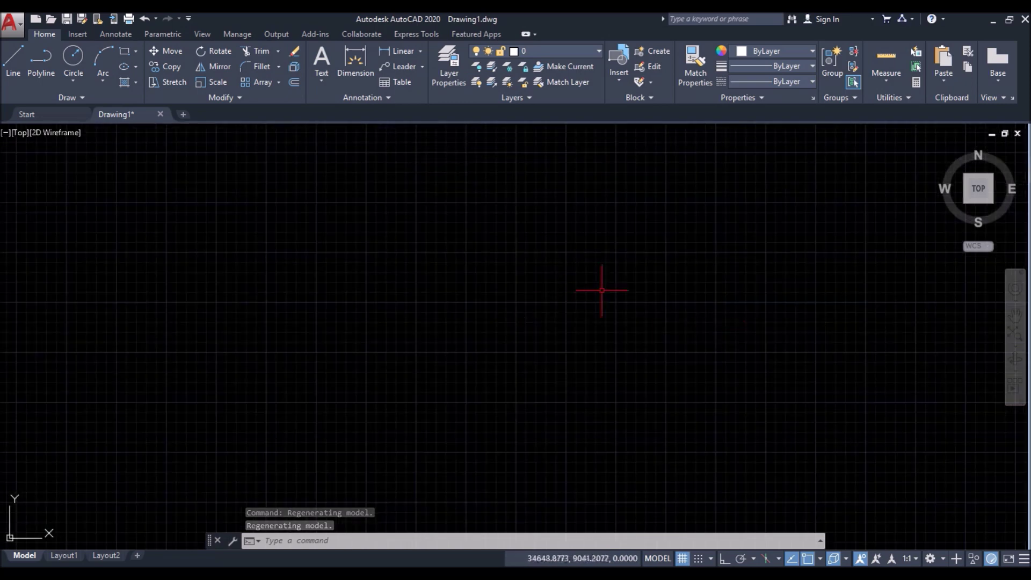
scroll(601, 290, down, 3)
scroll(601, 290, up, 3)
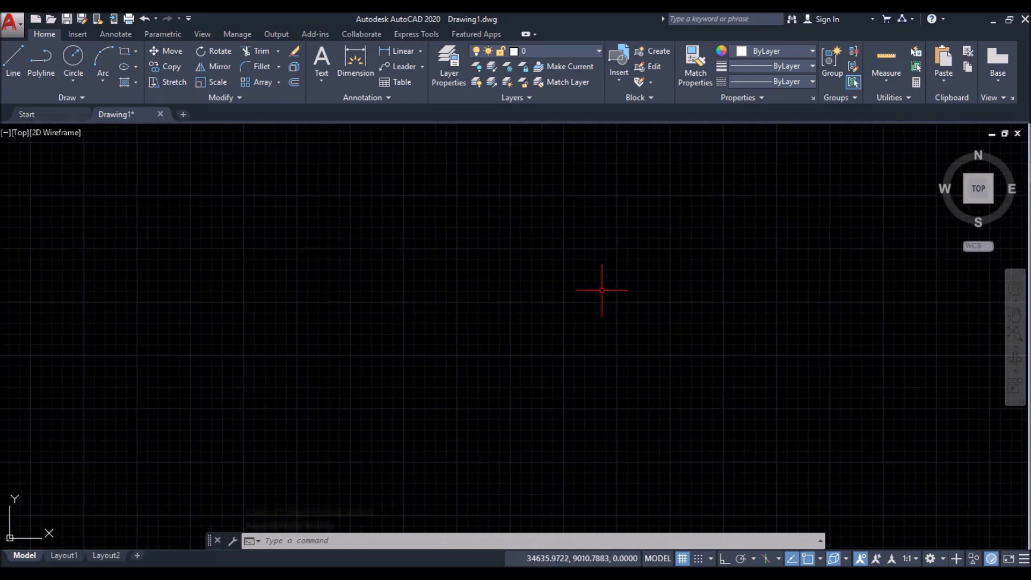
middle_click(523, 304)
middle_click(524, 304)
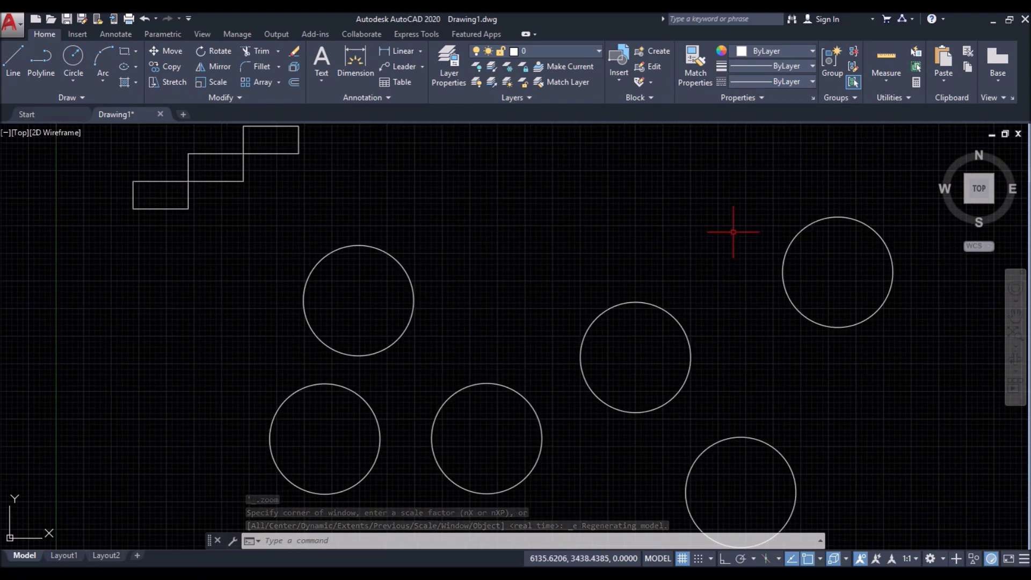
scroll(236, 407, up, 5)
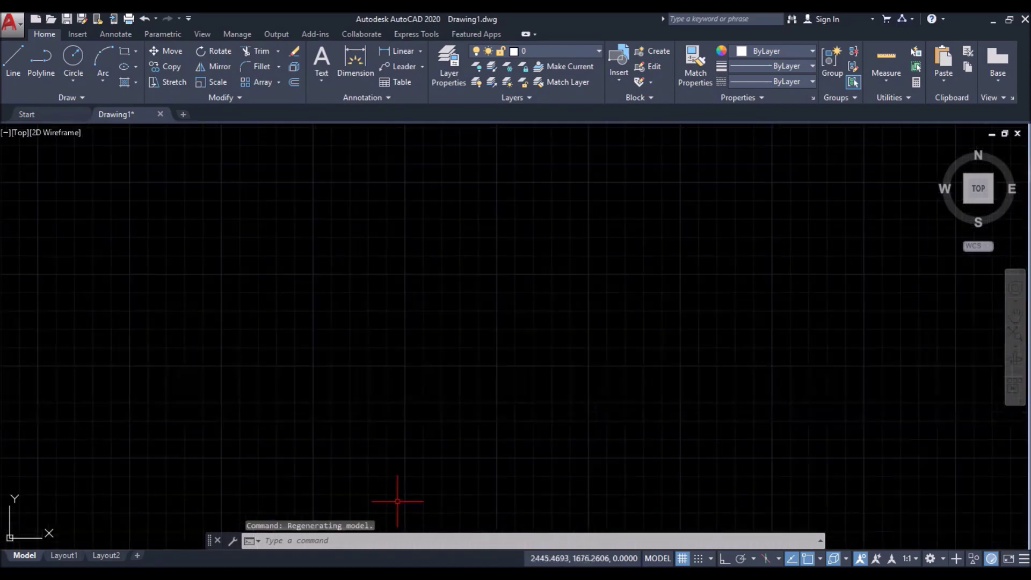
middle_click(426, 330)
middle_click(425, 329)
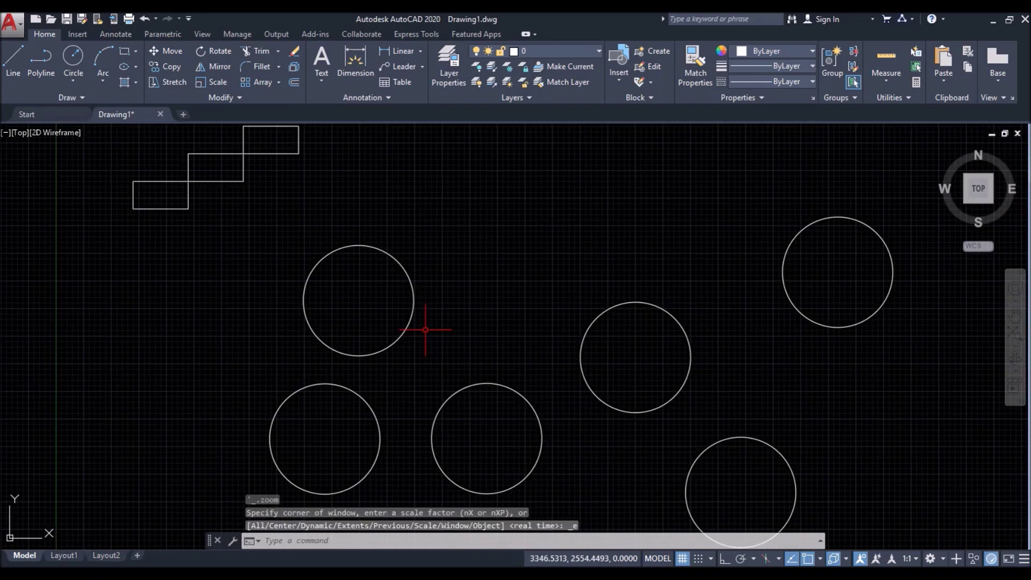
scroll(237, 333, down, 2)
click(778, 145)
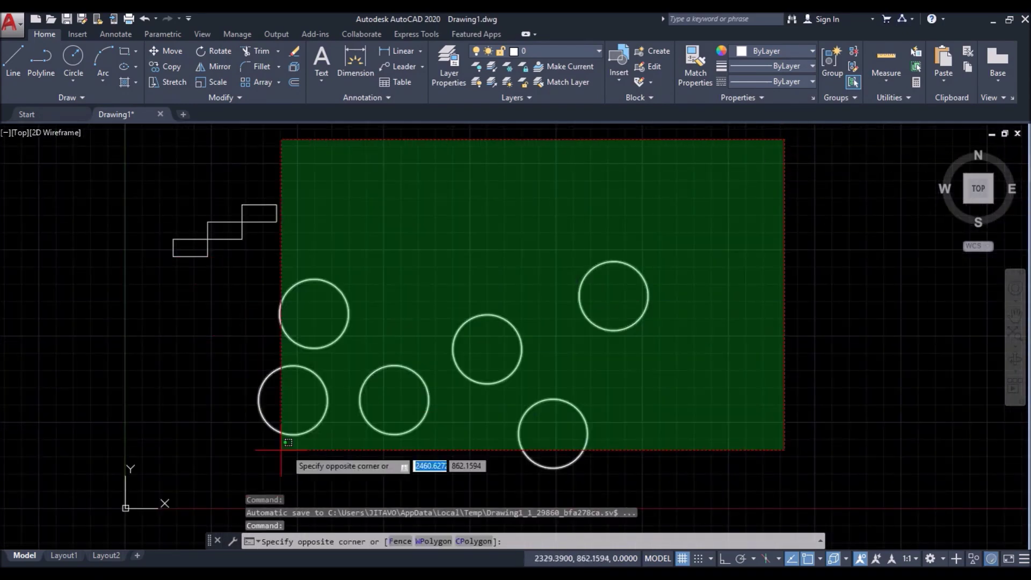
click(132, 476)
key(Delete)
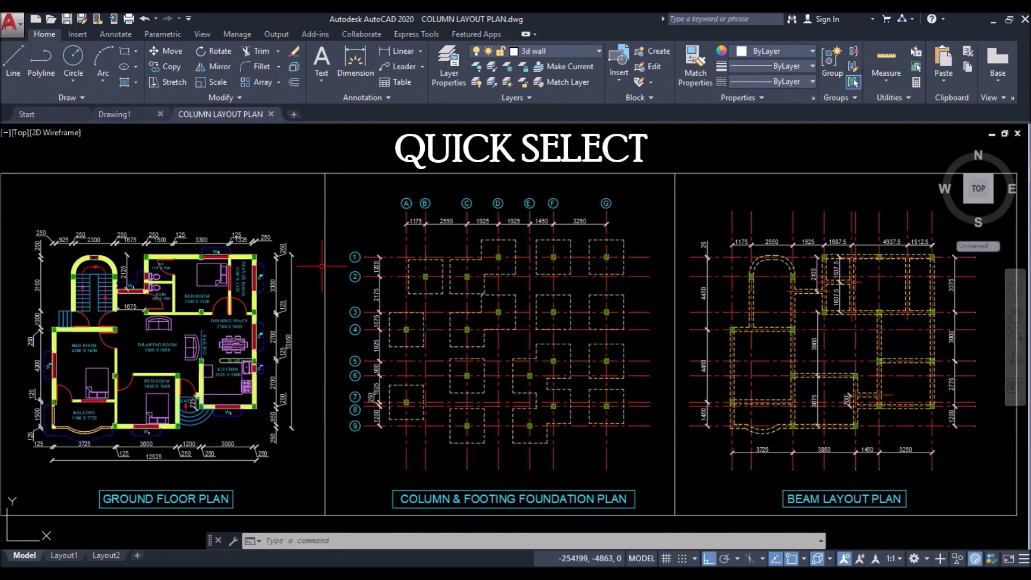
scroll(322, 265, down, 2)
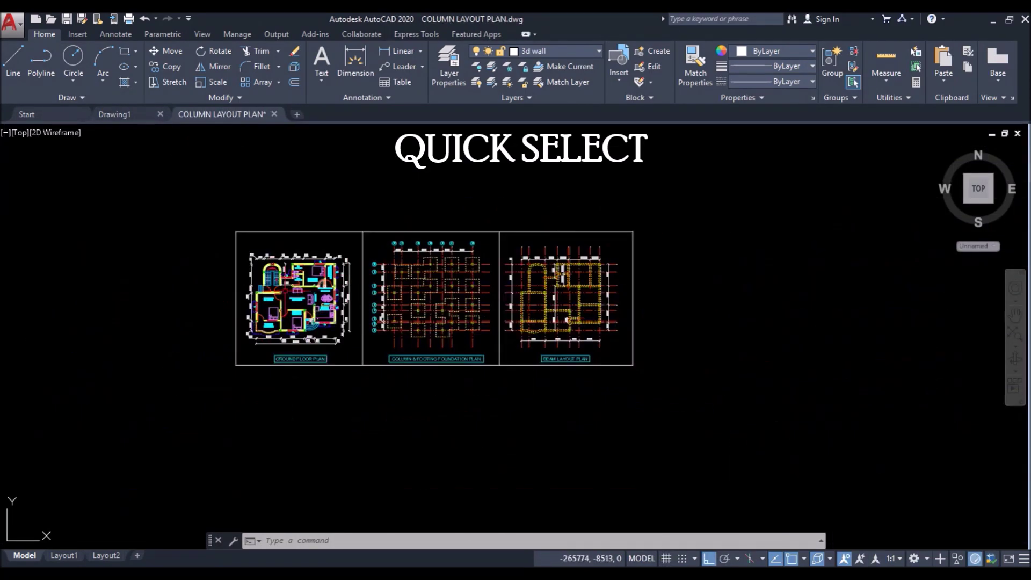
scroll(316, 290, up, 5)
middle_drag(315, 313, 294, 325)
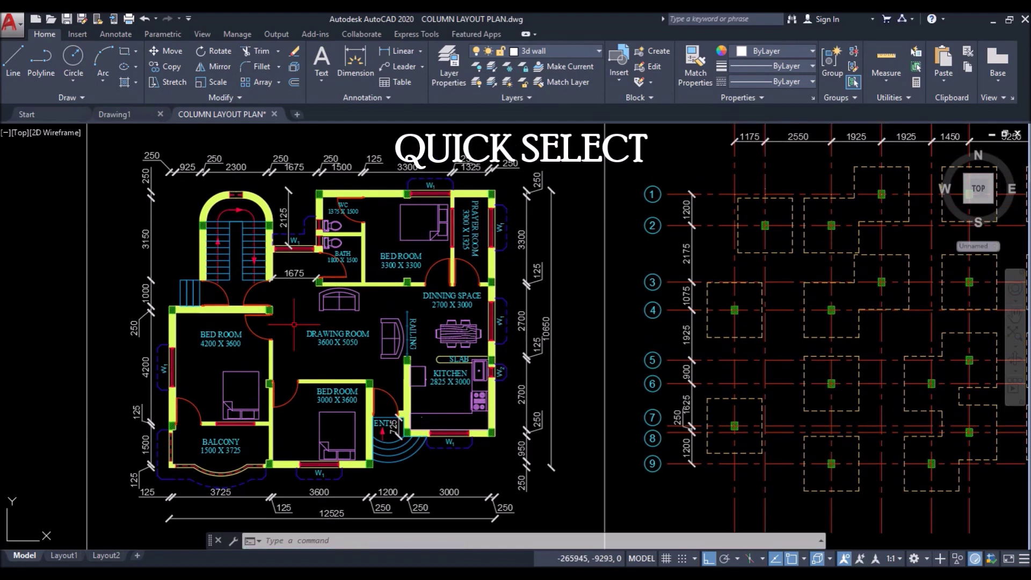
scroll(500, 189, up, 6)
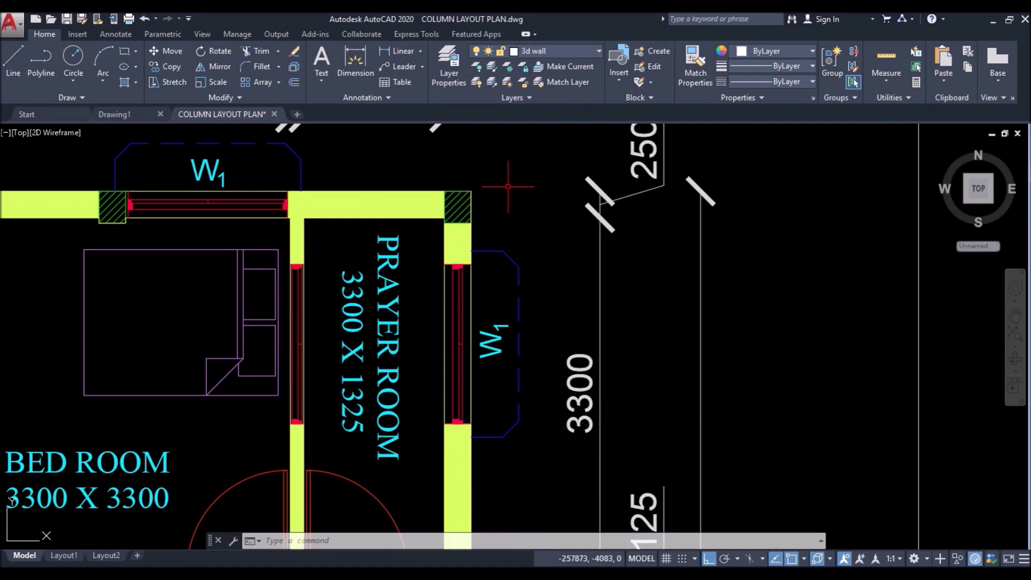
scroll(508, 187, down, 7)
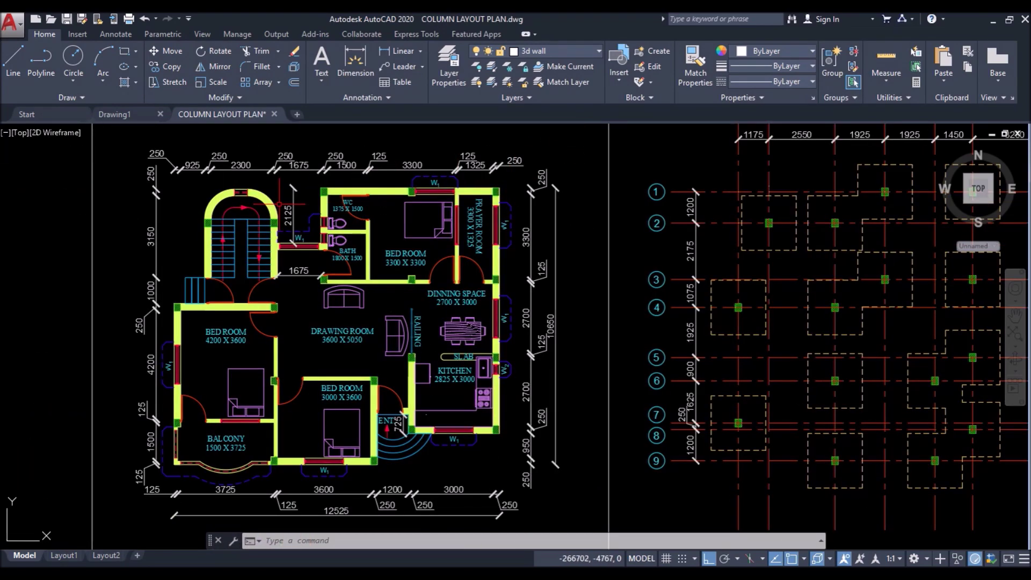
scroll(275, 208, up, 8)
click(274, 223)
scroll(282, 214, down, 2)
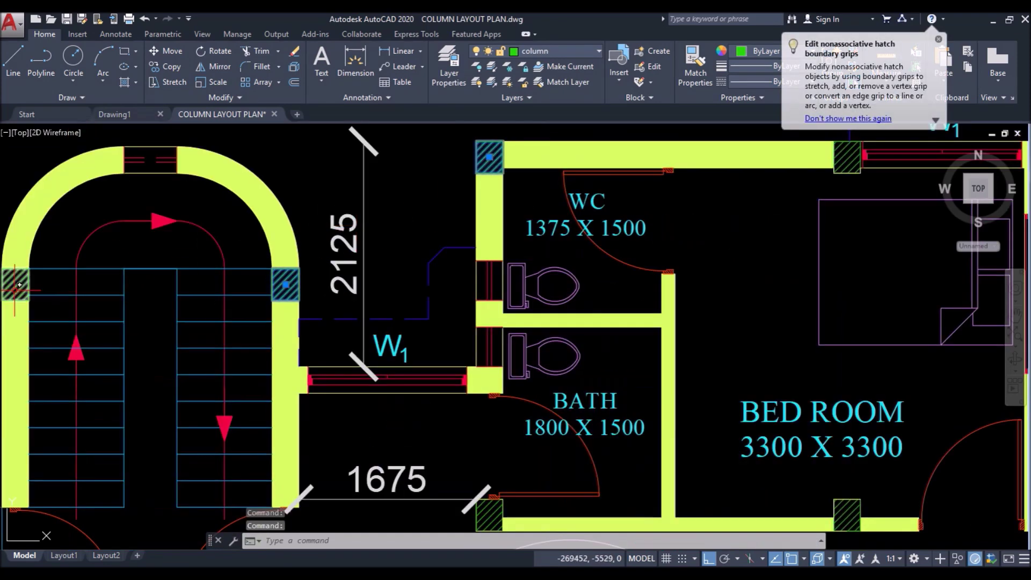
scroll(192, 228, down, 2)
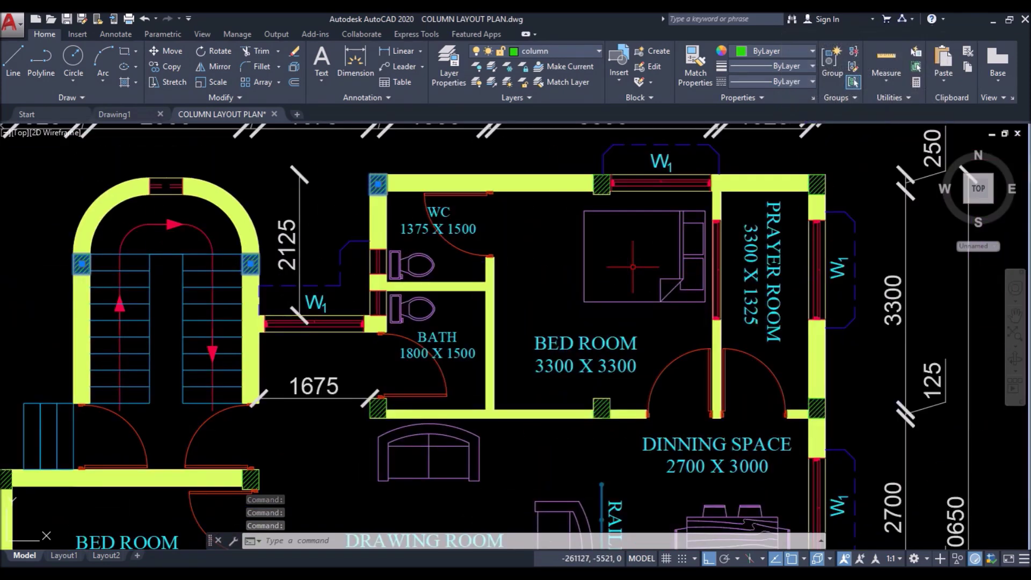
key(Escape)
scroll(396, 176, down, 2)
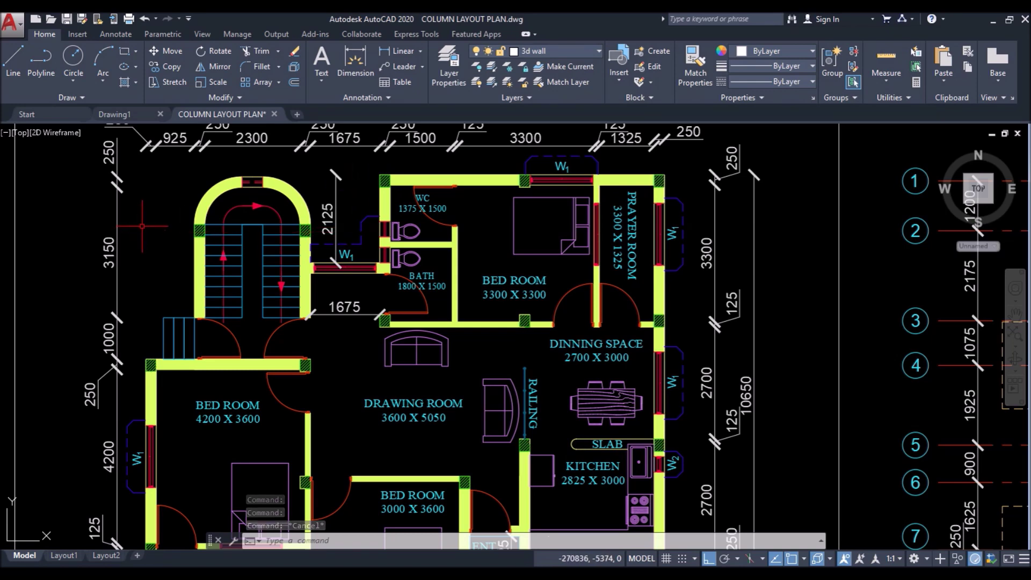
text(qse)
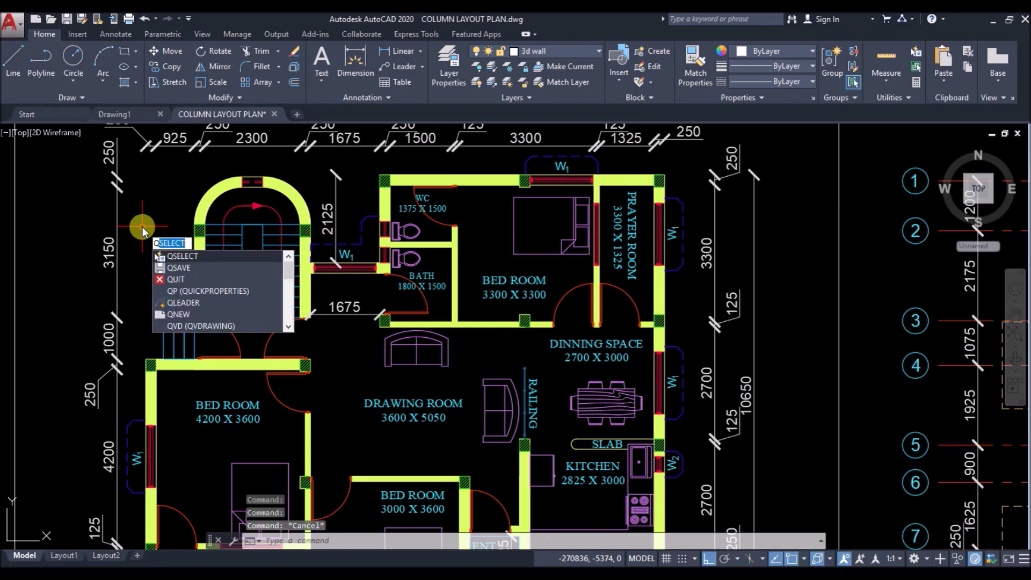
Step: Use Quick Select to pick all 152 objects with Layer = column in the entire drawing
key(Return)
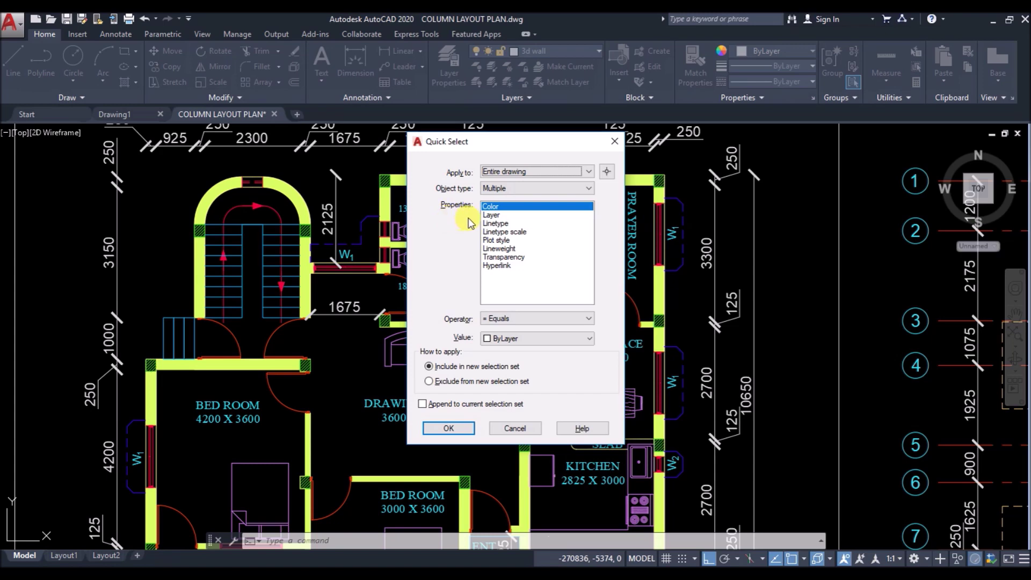
click(496, 215)
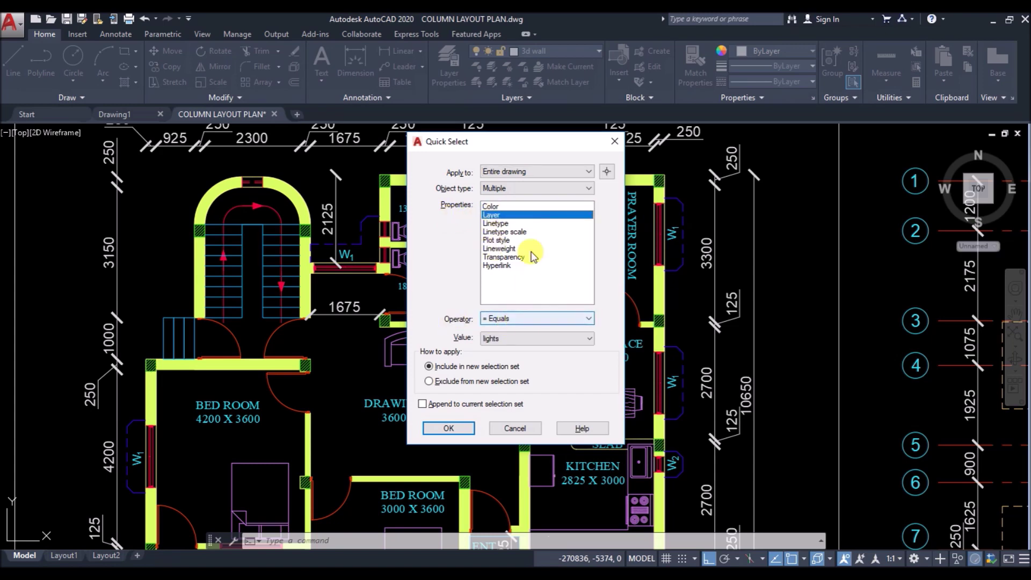
click(562, 339)
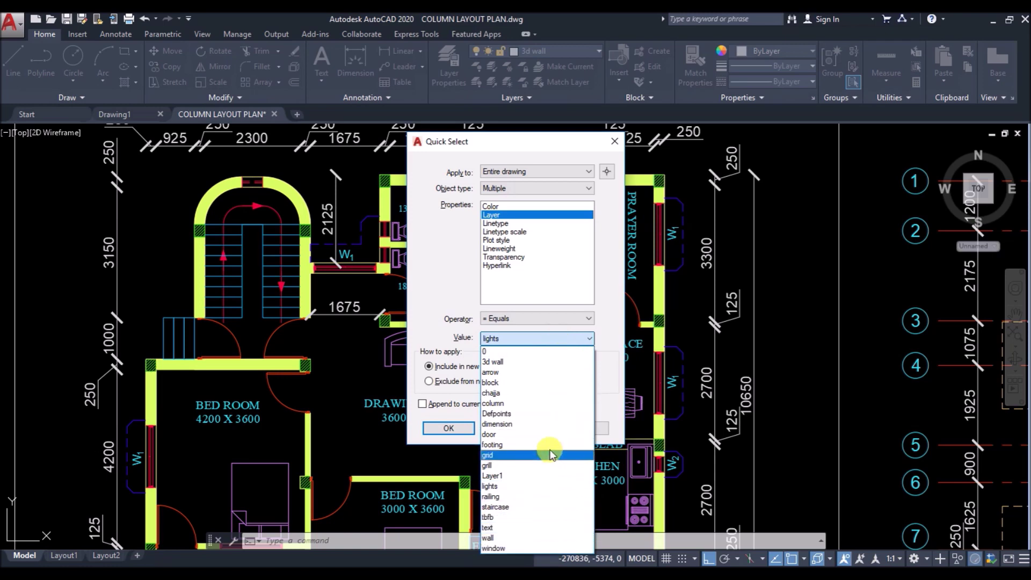
click(526, 402)
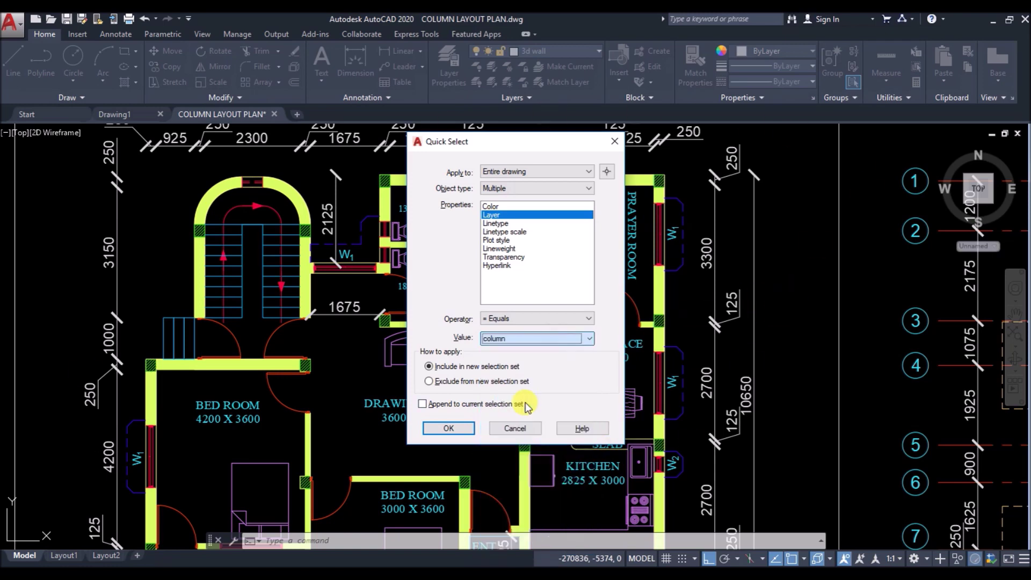
click(448, 428)
scroll(372, 277, down, 2)
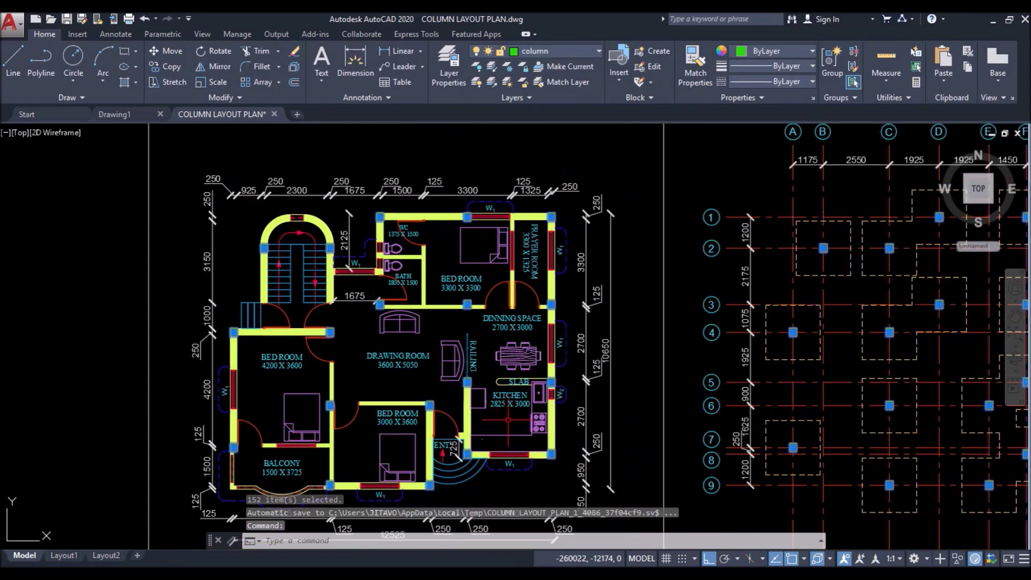
Step: Pan over the plan and hide the selected columns with Isolate > Hide Objects
scroll(285, 295, up, 5)
scroll(285, 295, down, 3)
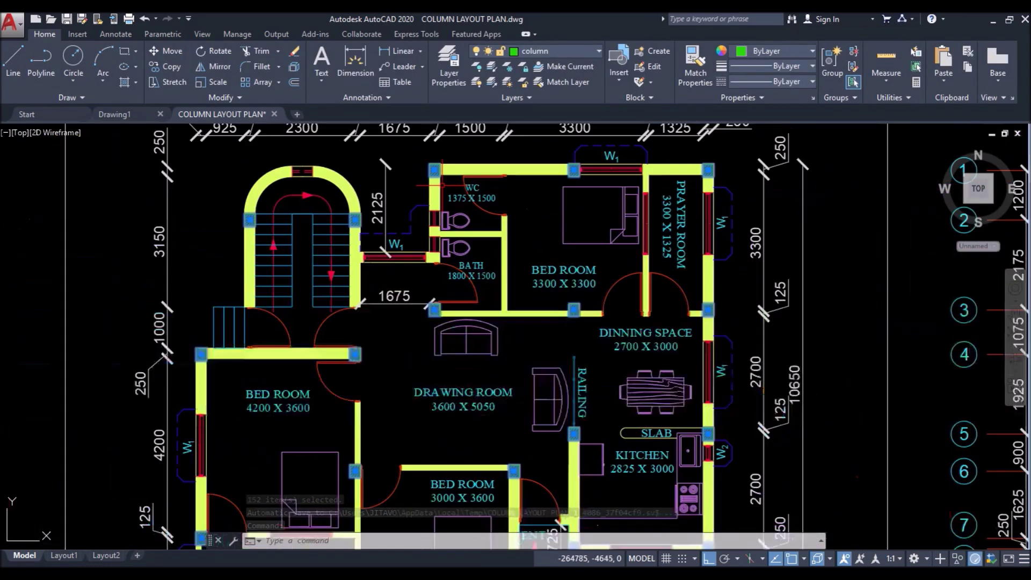
scroll(651, 220, up, 2)
middle_drag(651, 220, 463, 279)
scroll(155, 214, down, 2)
middle_drag(61, 402, 206, 376)
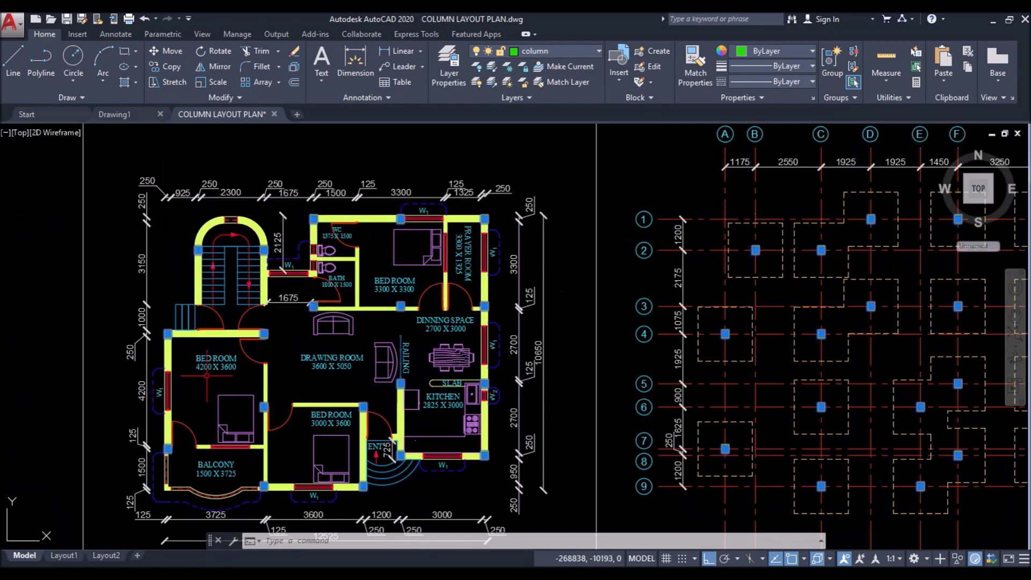
scroll(161, 450, up, 4)
scroll(213, 428, down, 3)
right_click(241, 327)
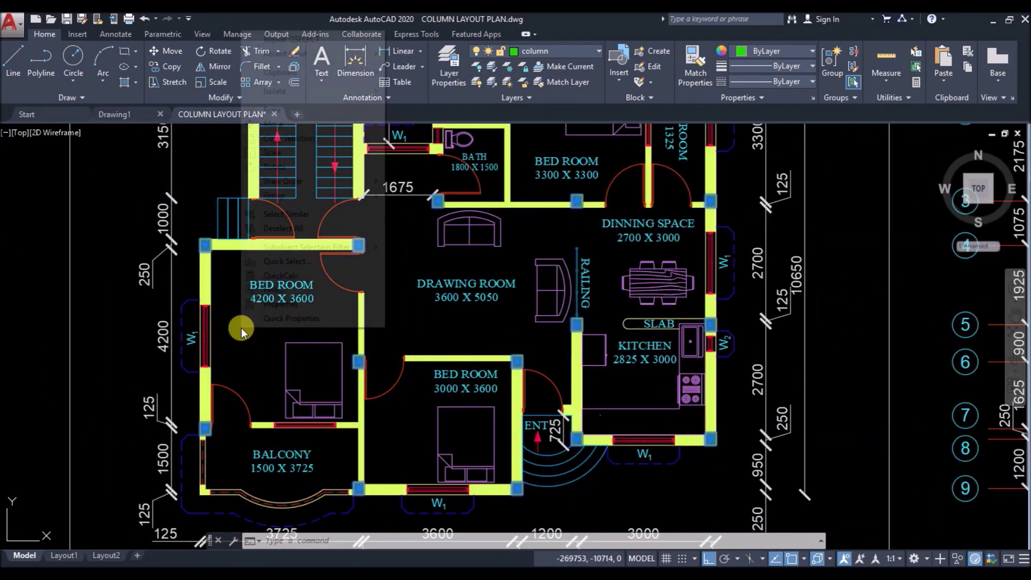
mouse_move(322, 91)
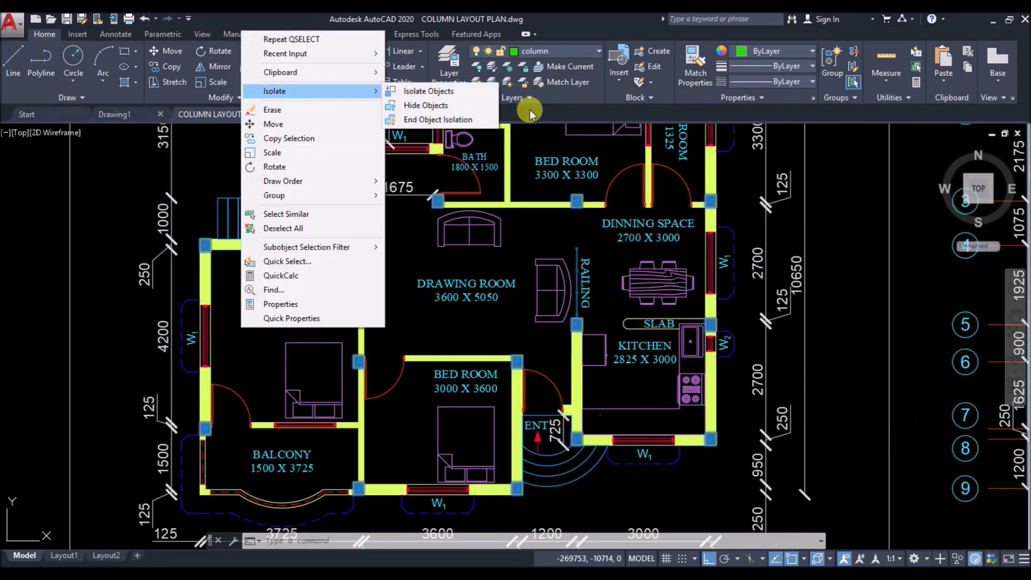
click(436, 105)
Step: Delete the 152 selected column objects and zoom around to check the plan
scroll(343, 204, up, 5)
scroll(343, 204, down, 6)
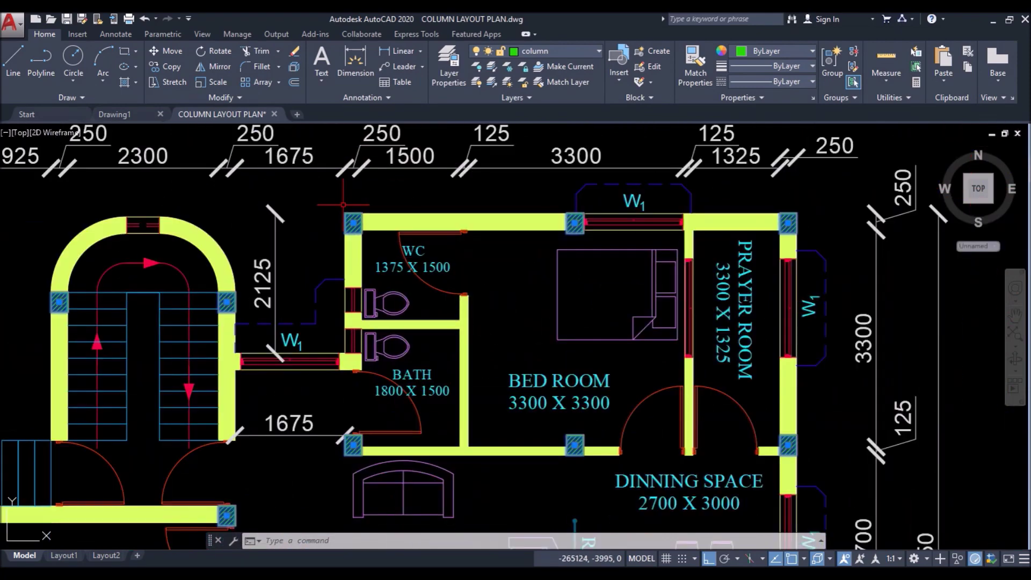
key(Delete)
scroll(360, 206, up, 5)
scroll(360, 205, down, 6)
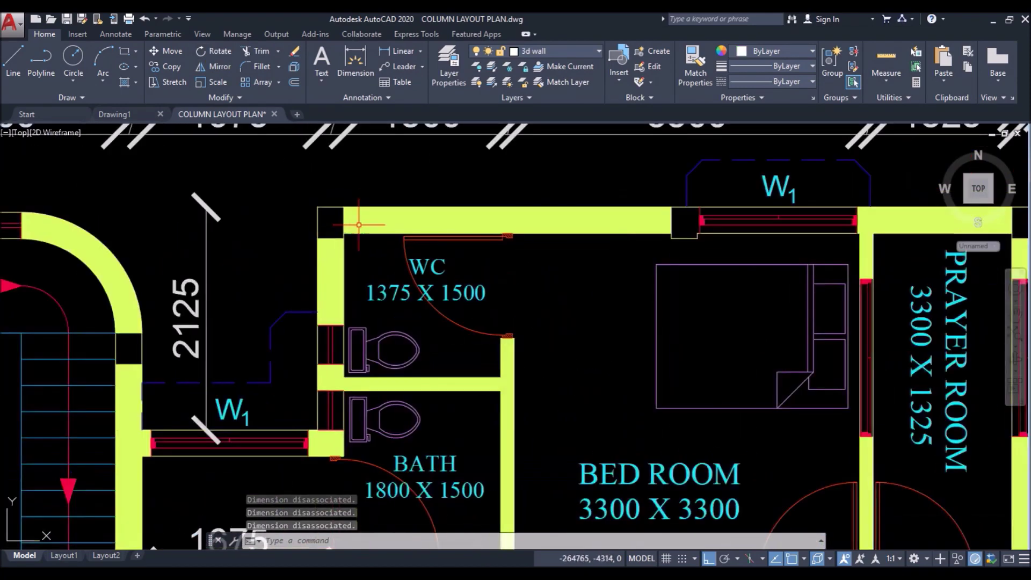
scroll(355, 242, up, 6)
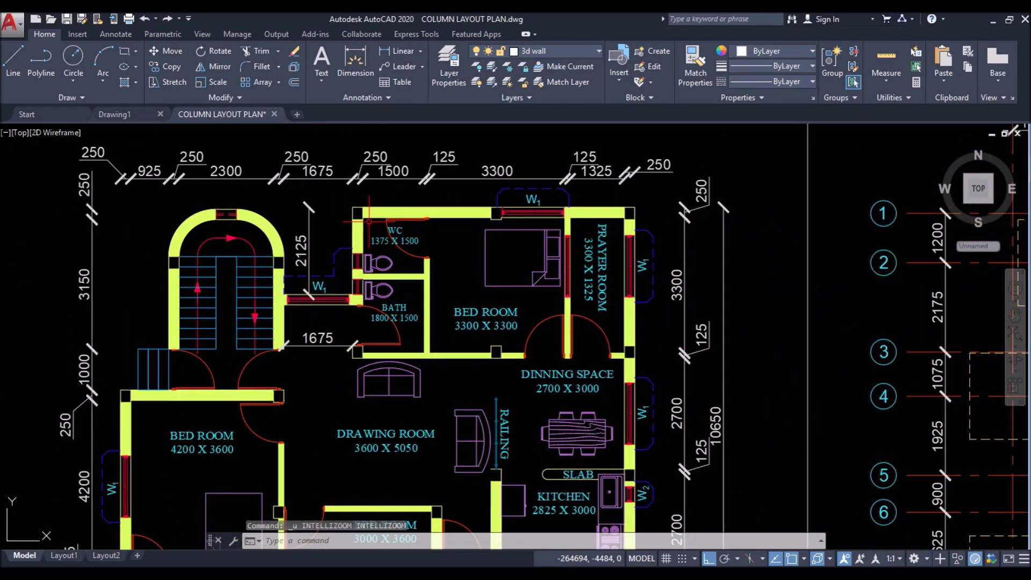
scroll(476, 451, down, 2)
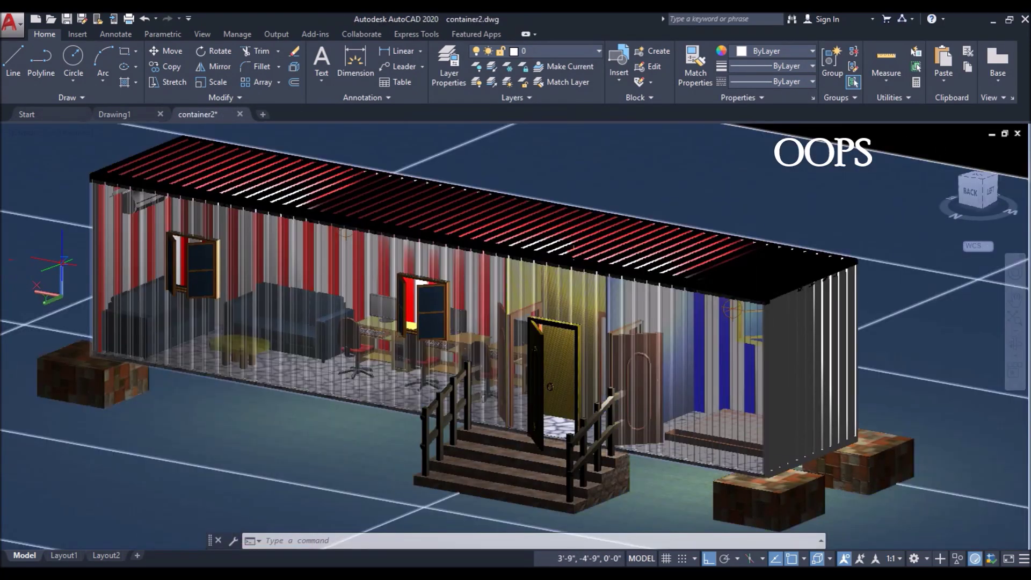
Step: Orbit the container model, then select and delete the left window solid
scroll(483, 322, up, 5)
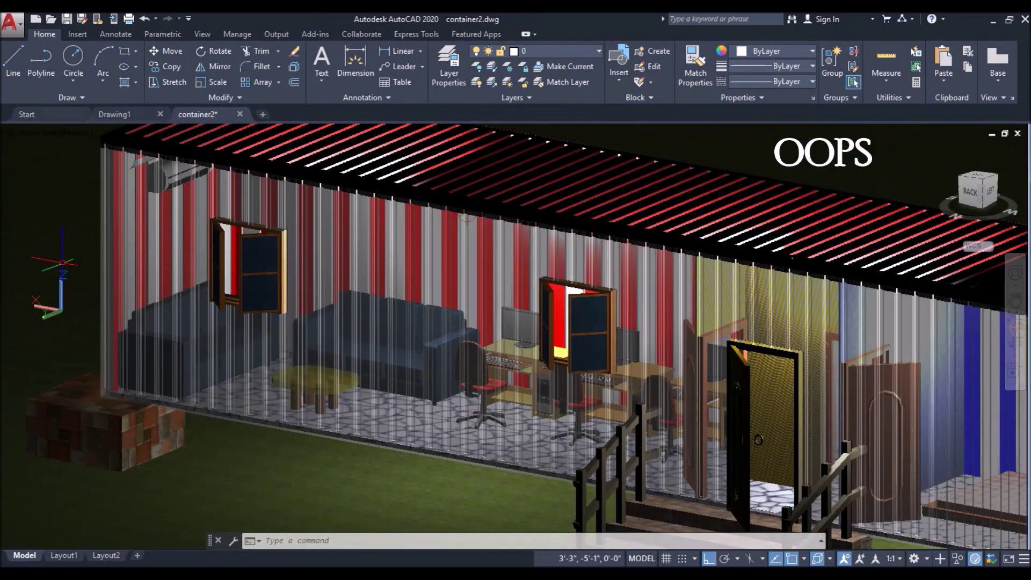
scroll(483, 322, down, 4)
scroll(483, 322, up, 5)
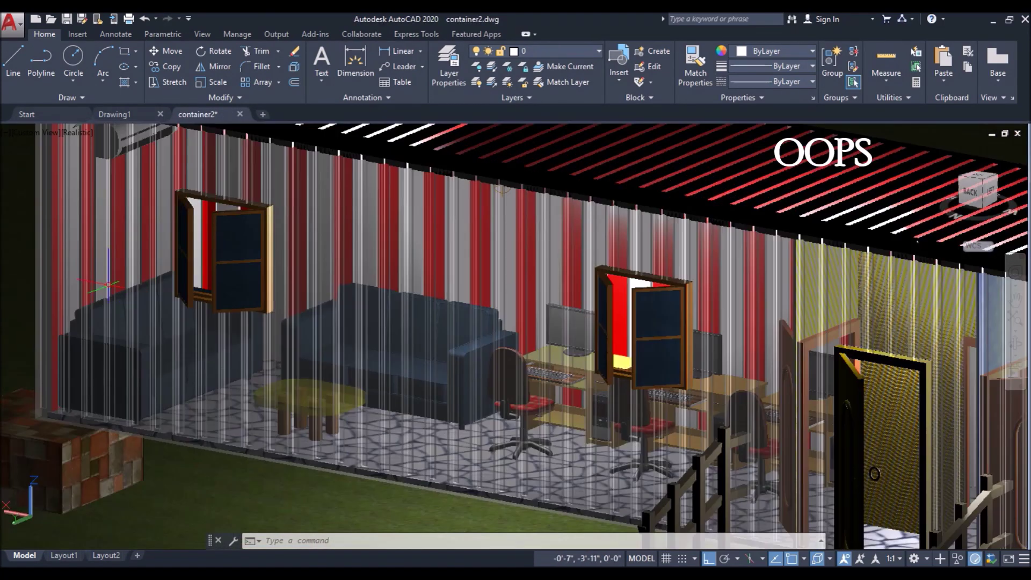
shift+middle_drag(520, 371, 492, 397)
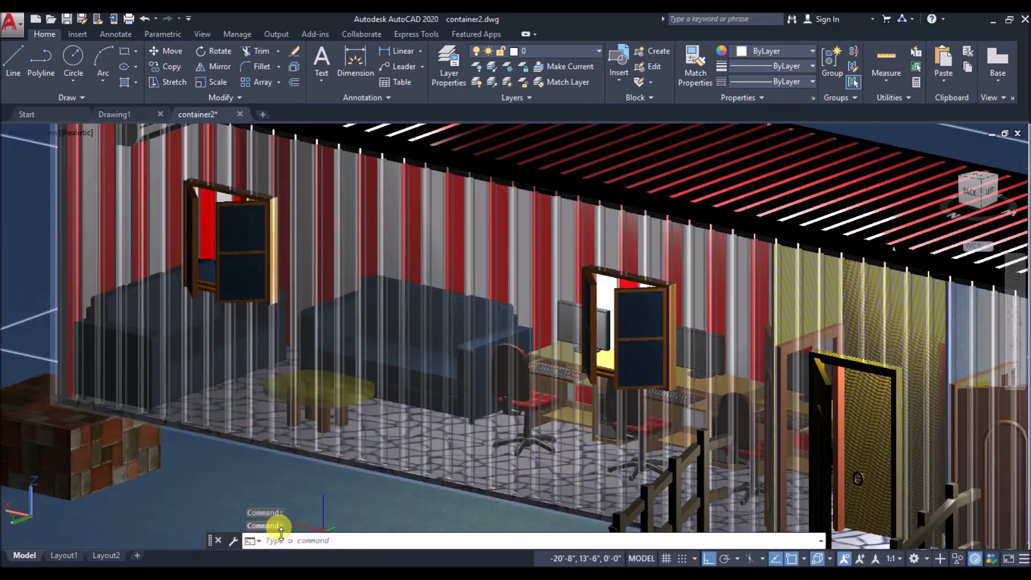
scroll(259, 397, down, 3)
scroll(186, 426, up, 4)
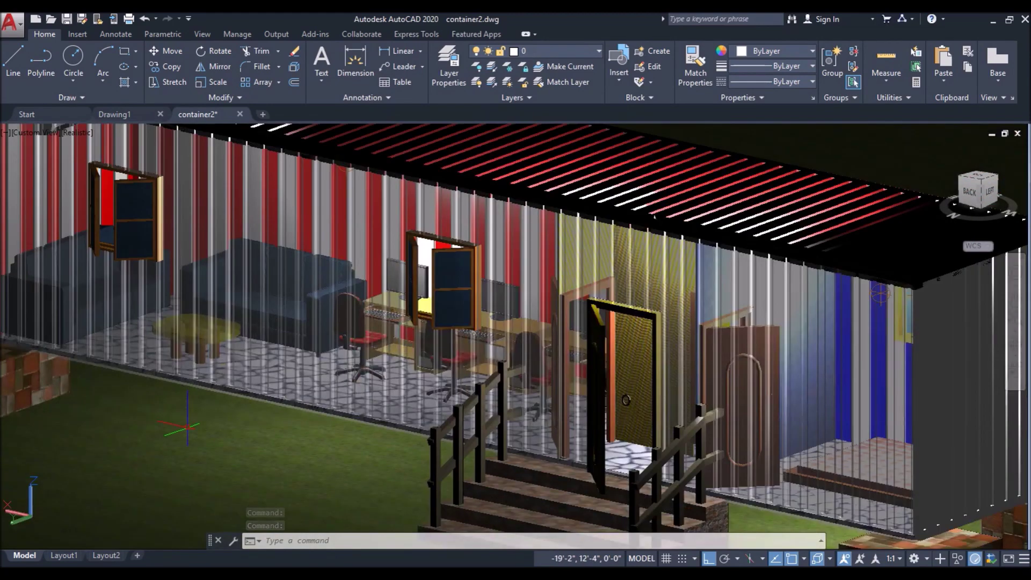
click(129, 241)
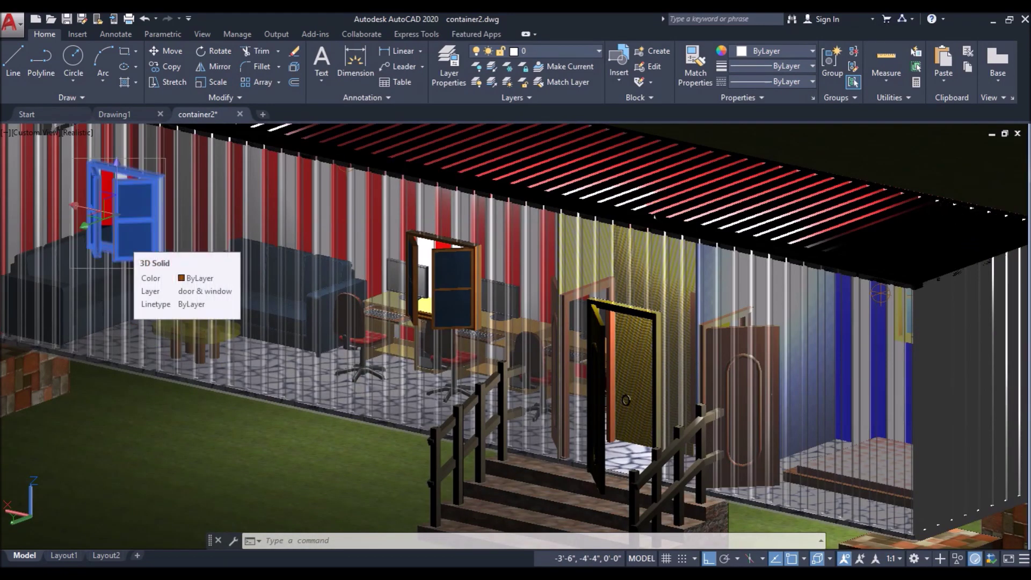
key(Delete)
scroll(97, 499, down, 5)
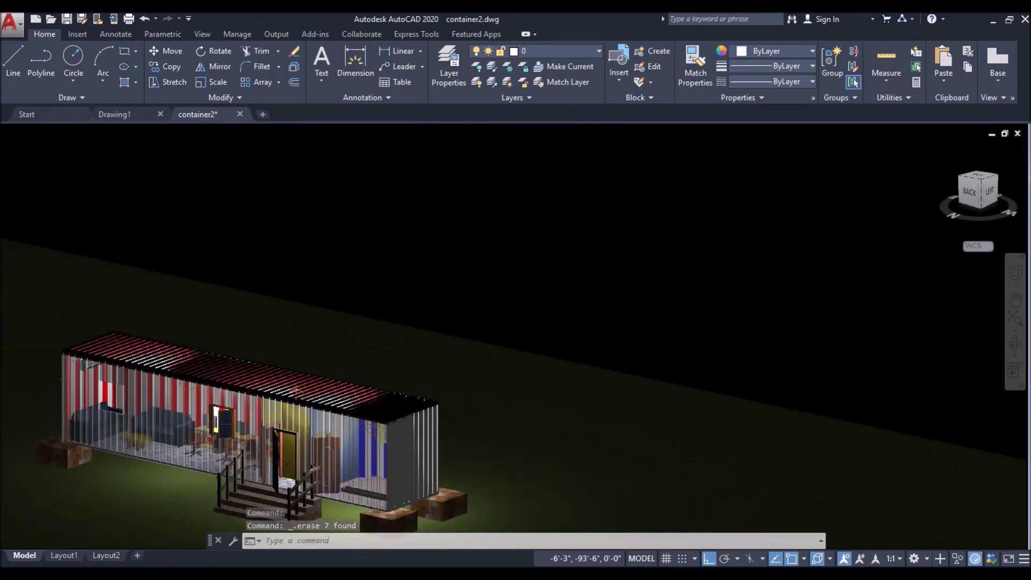
scroll(681, 207, up, 5)
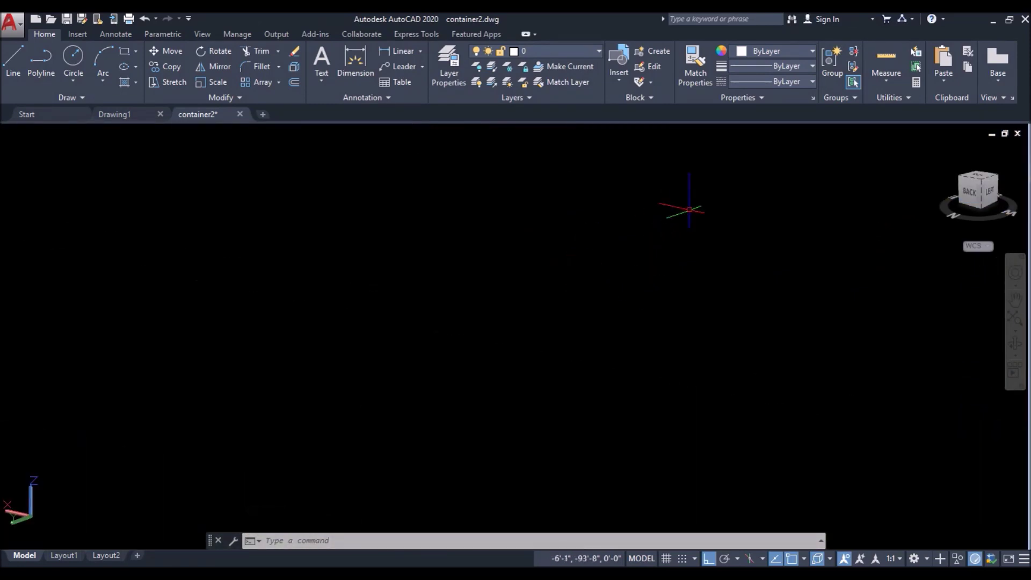
Step: Draw a circle in the empty area using the C command
text(c)
key(Return)
click(401, 284)
click(439, 280)
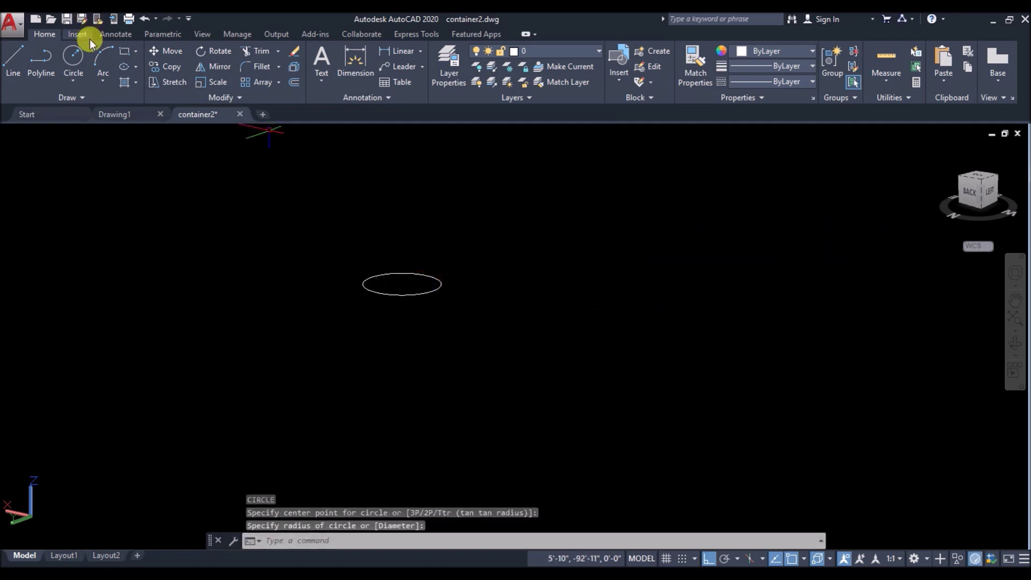
Step: Draw a rectangle to the left of the circle
click(124, 51)
click(169, 263)
click(231, 315)
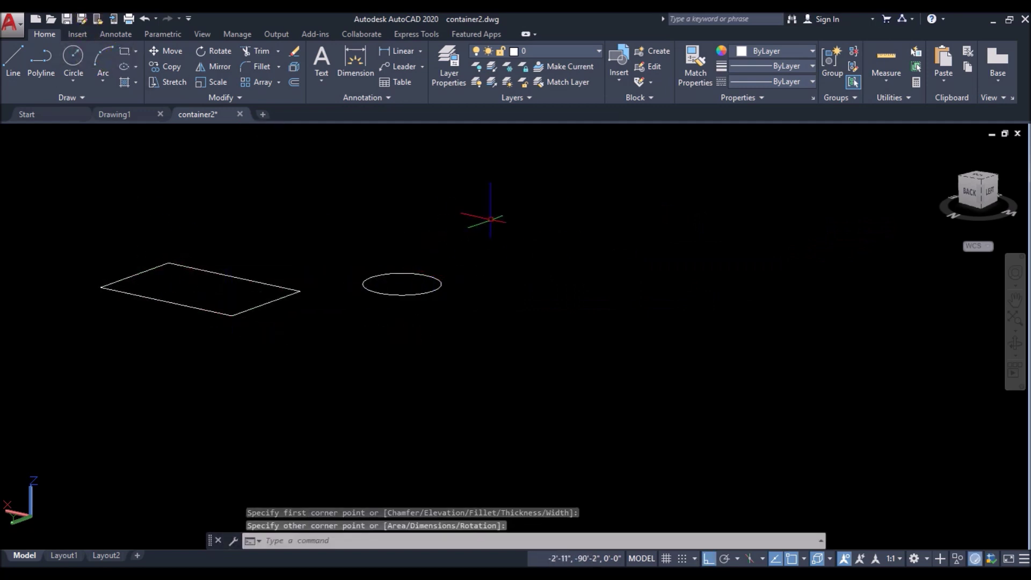
Step: Draw a closed triangular polyline to the right of the circle
click(41, 59)
click(534, 325)
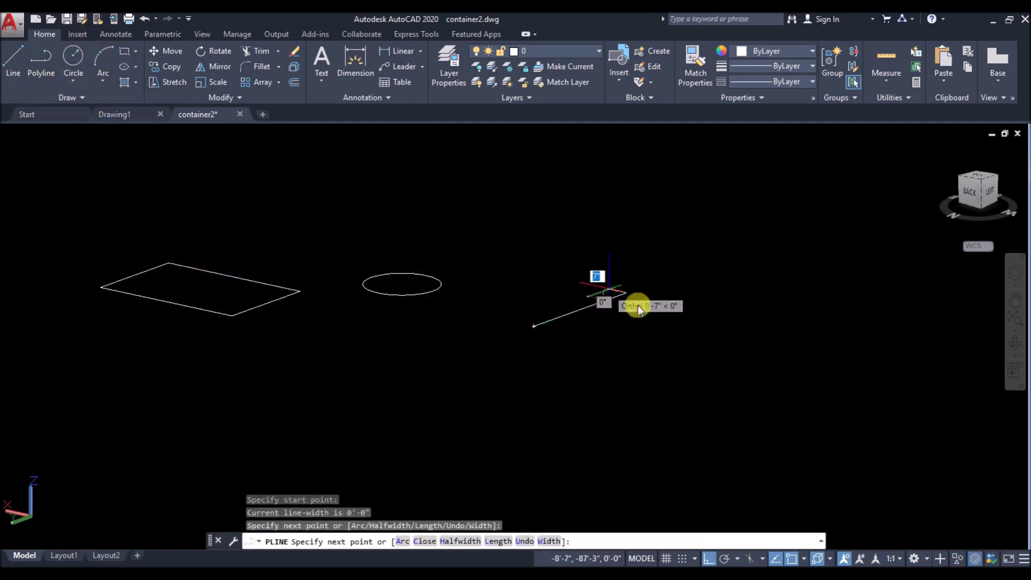
click(626, 293)
click(548, 338)
key(Return)
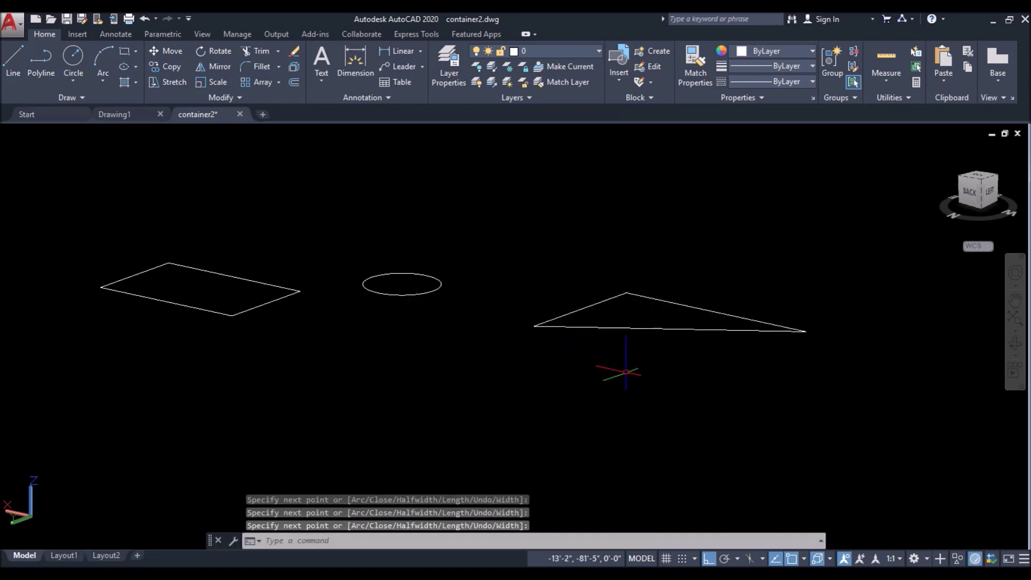
scroll(625, 371, down, 2)
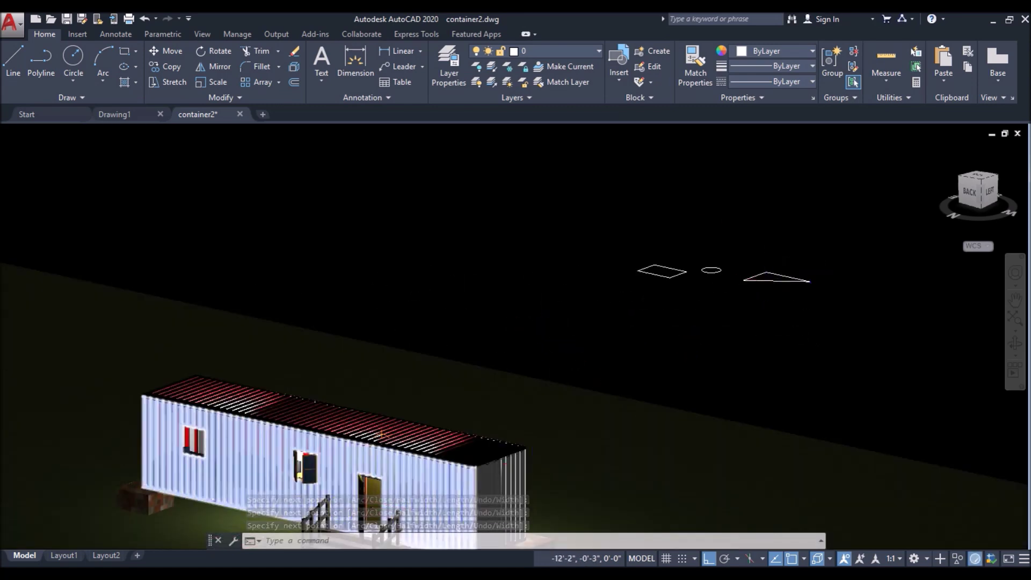
Step: Undo the newly drawn circle, rectangle and triangle
scroll(168, 458, up, 8)
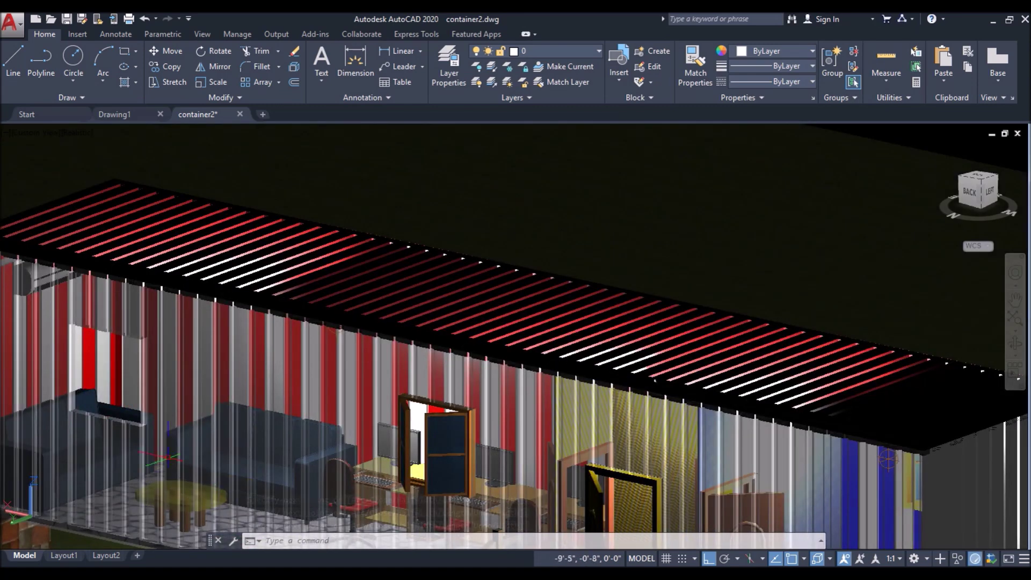
scroll(201, 280, down, 3)
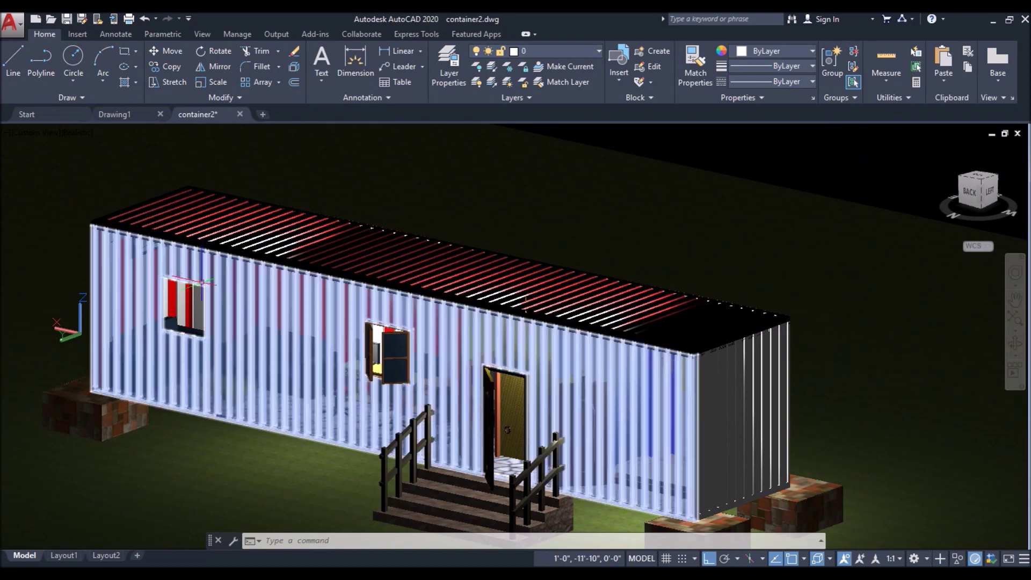
scroll(203, 280, up, 4)
shift+middle_drag(254, 350, 254, 351)
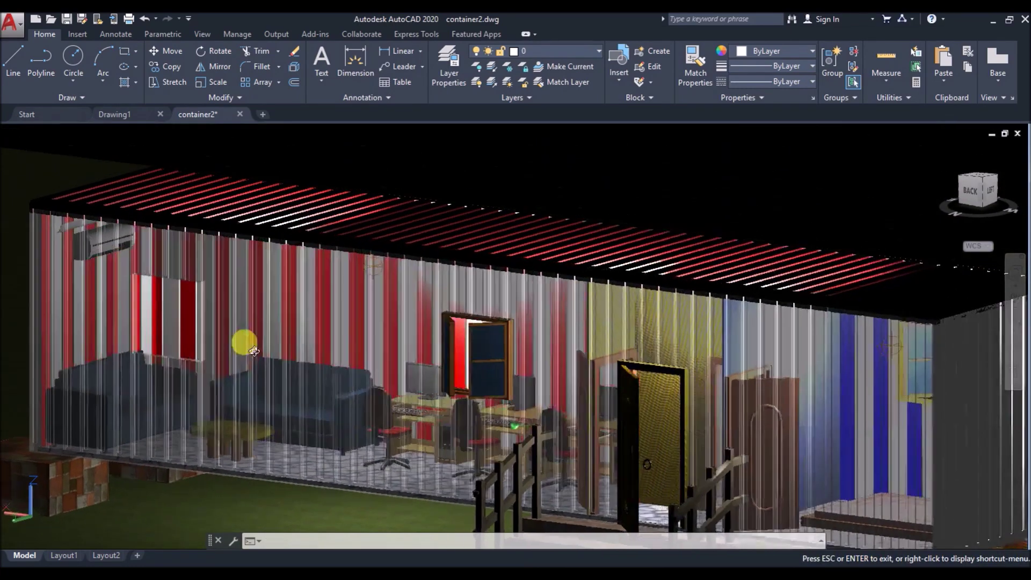
scroll(151, 352, down, 3)
scroll(151, 352, up, 5)
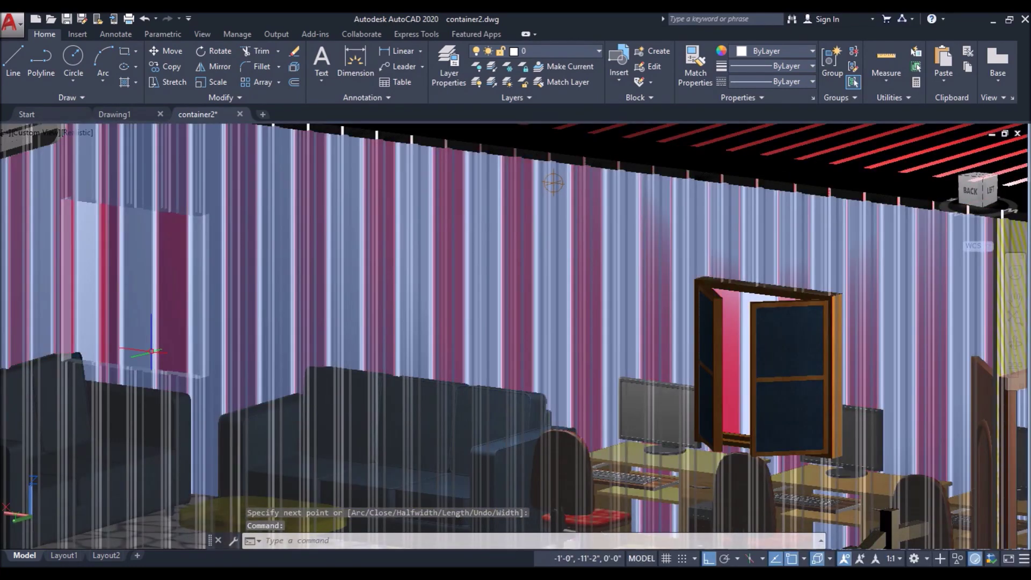
scroll(152, 352, down, 6)
scroll(410, 260, up, 2)
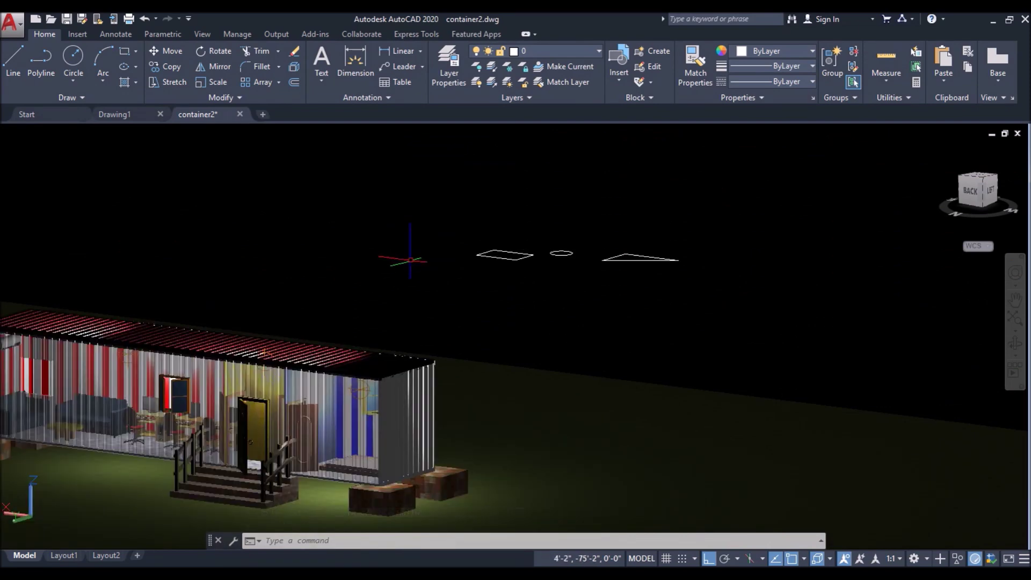
key(ctrl+z)
key(ctrl+z)
key(ctrl+z)
key(ctrl+z)
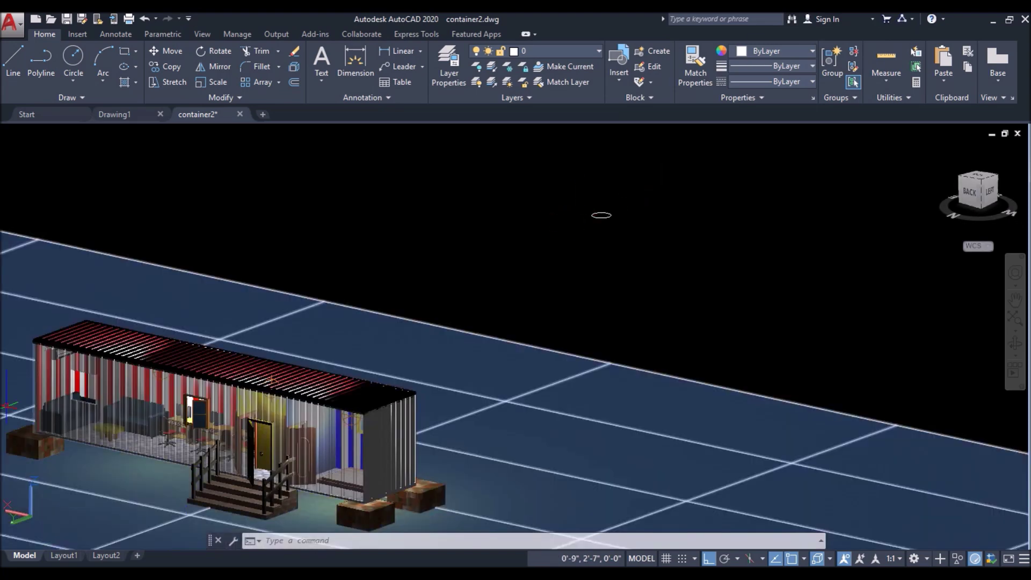
Step: Restore the erased window in the container wall with OOPS, then view the whole container
scroll(145, 418, up, 5)
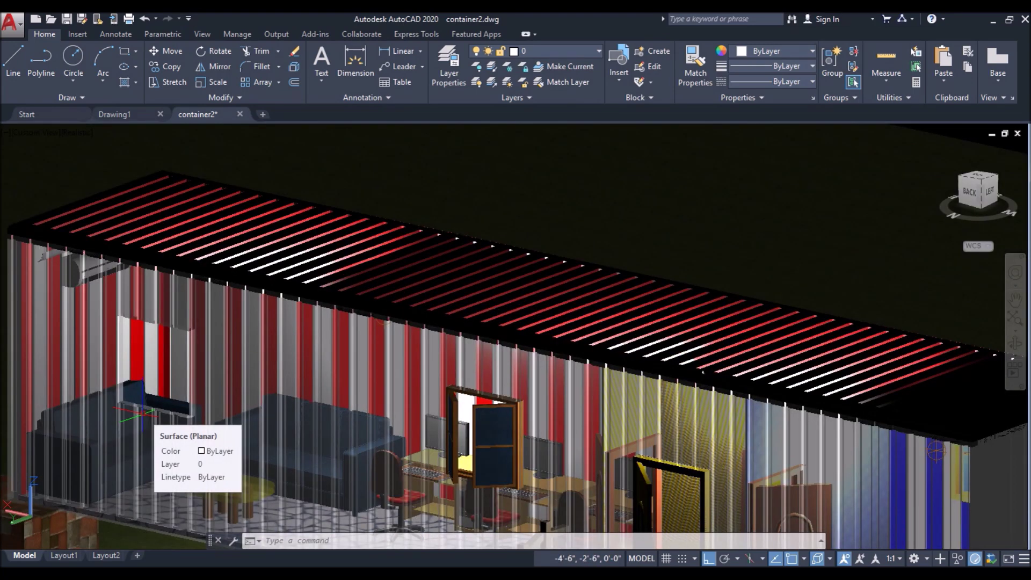
key(Return)
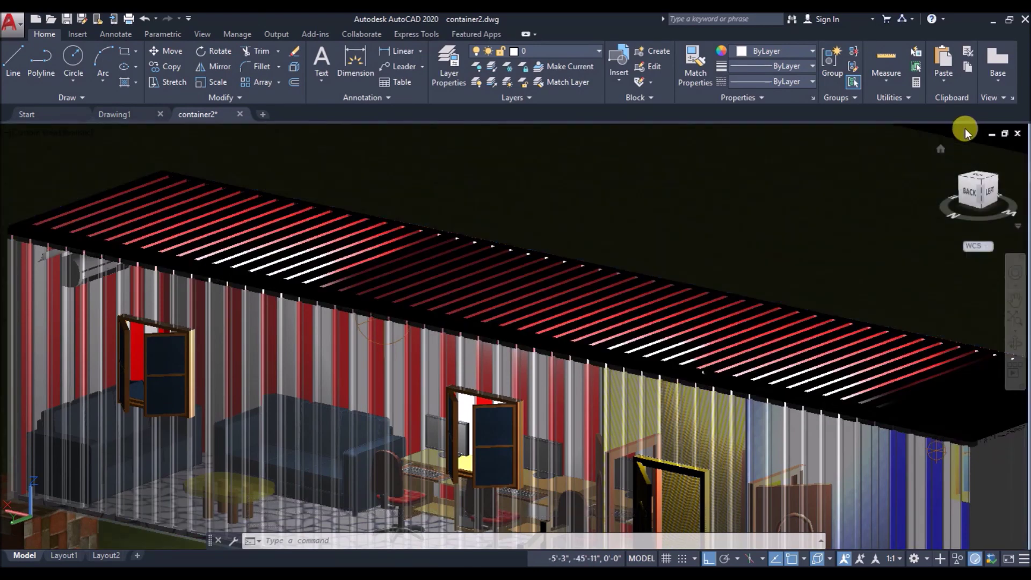
scroll(537, 295, down, 3)
shift+middle_drag(536, 295, 595, 283)
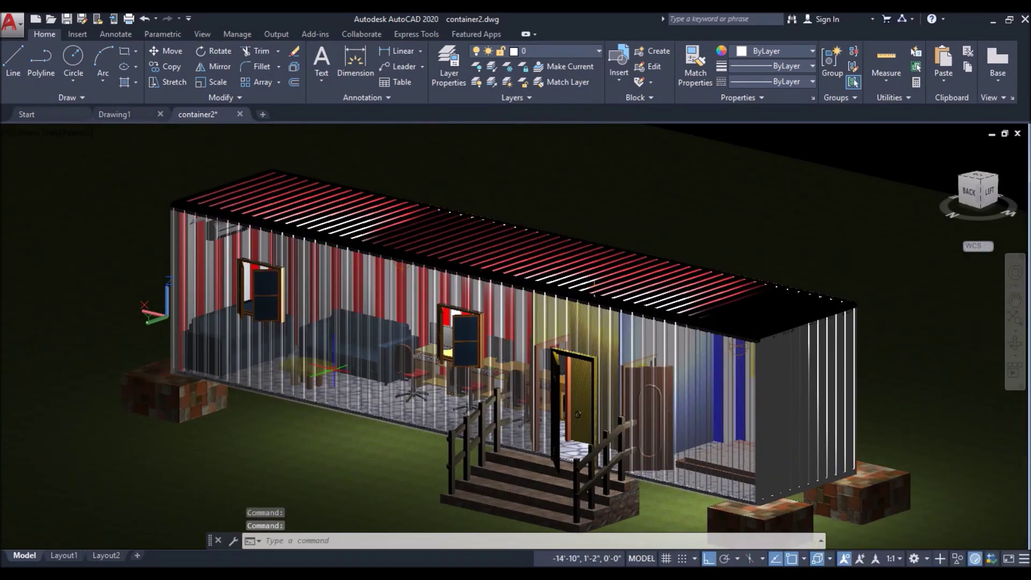
scroll(333, 370, up, 3)
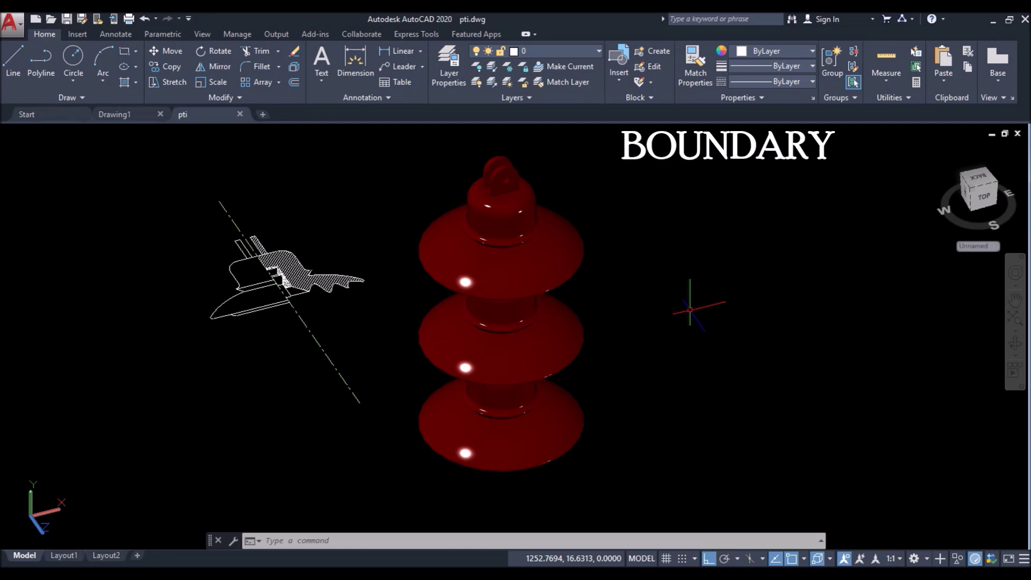
Step: View pti.dwg from the Top preset, zoomed in on the section profile, and select its hatch
shift+middle_drag(694, 307, 671, 325)
key(Escape)
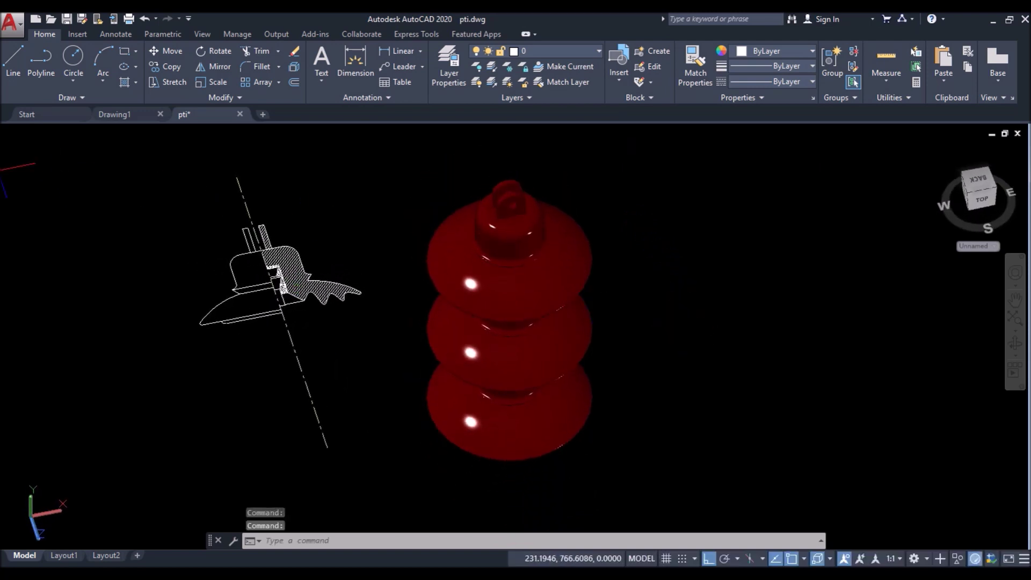
click(29, 132)
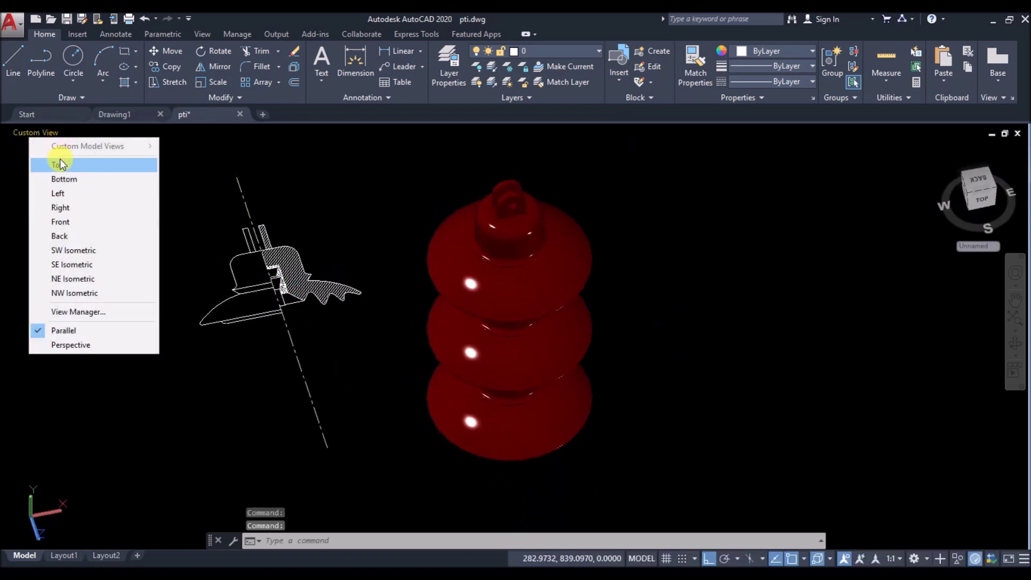
click(61, 159)
scroll(737, 278, up, 5)
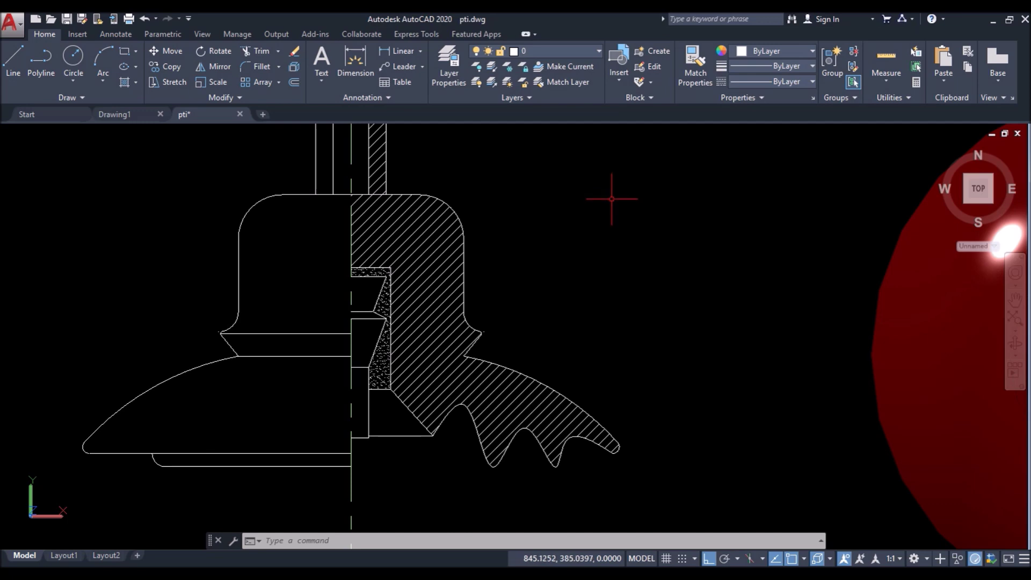
click(429, 240)
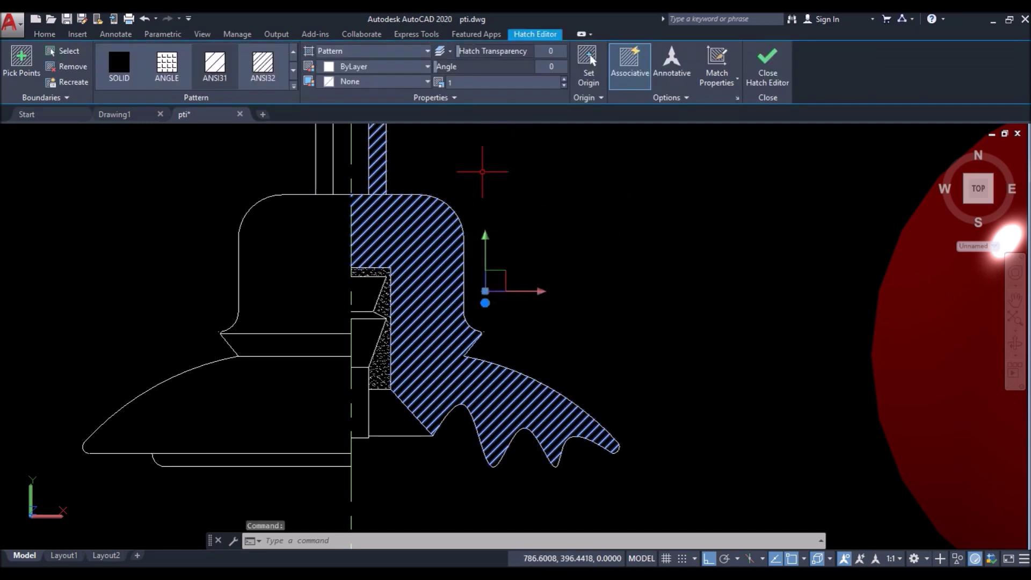
Step: Hide the section's hatch using Isolate > Hide Objects
right_click(492, 178)
mouse_move(518, 309)
click(679, 321)
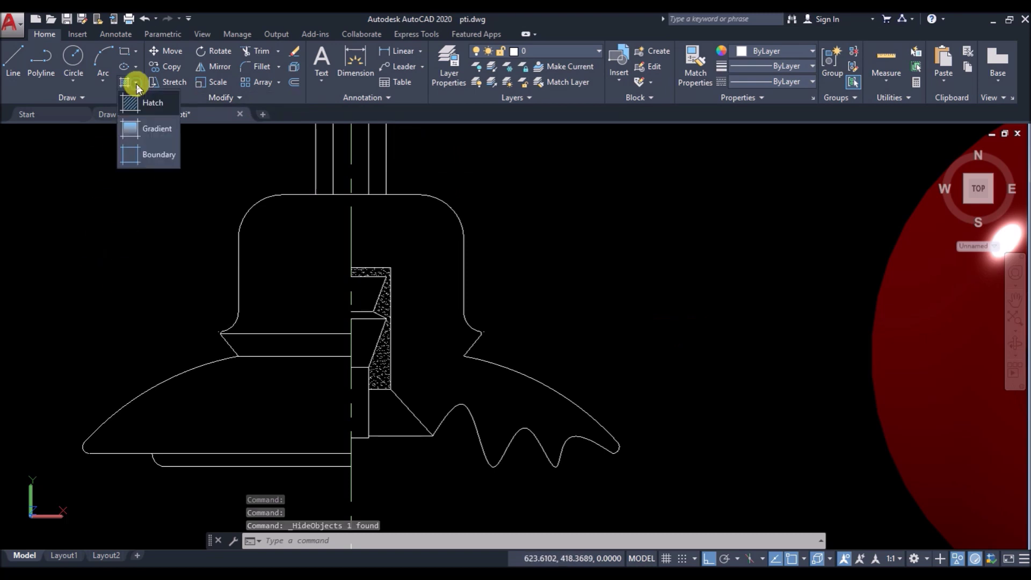
Step: Create a region from the right half of the section with BOUNDARY (BO) pick points
text(b)
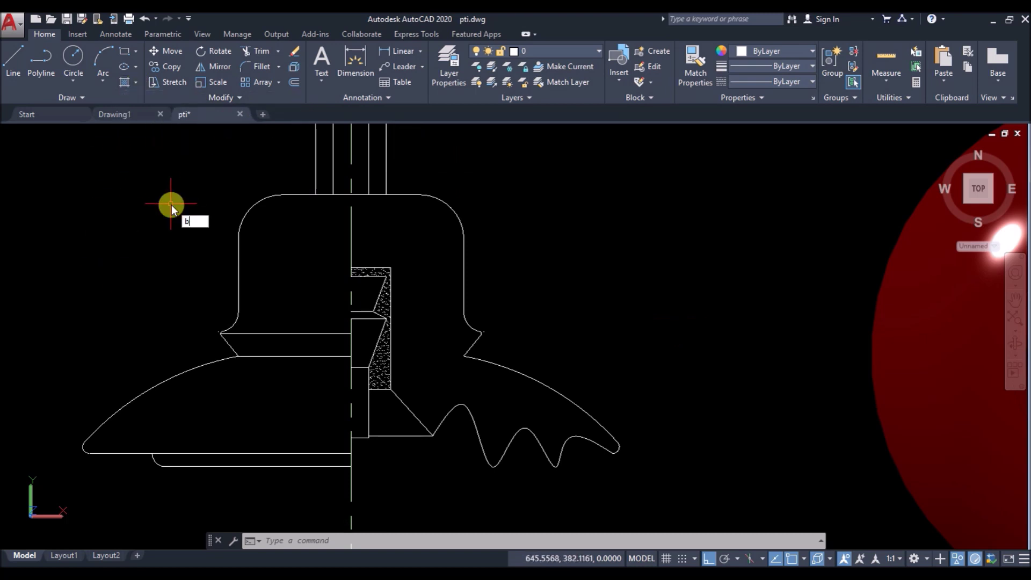
text(o)
key(Return)
click(440, 189)
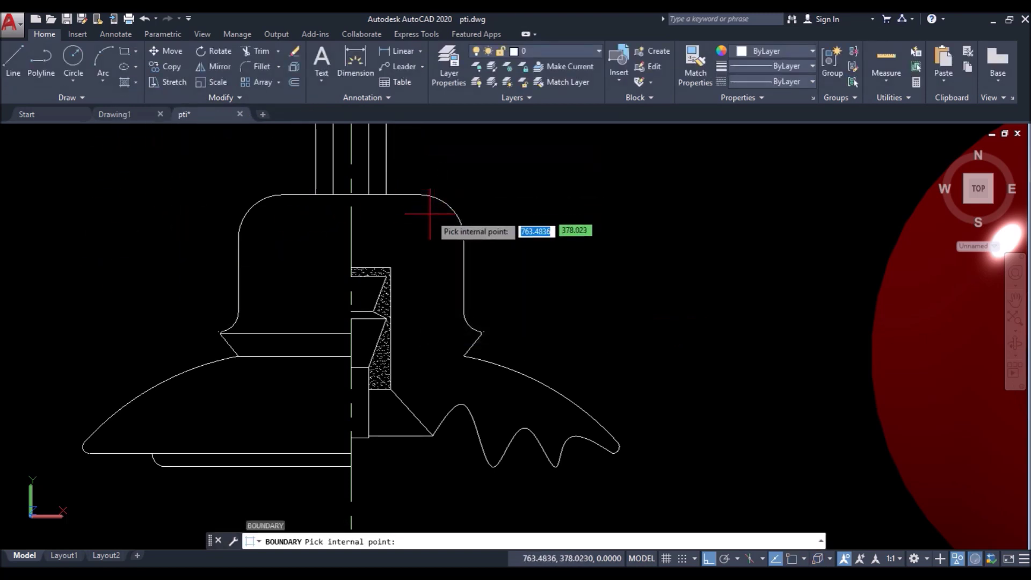
click(388, 229)
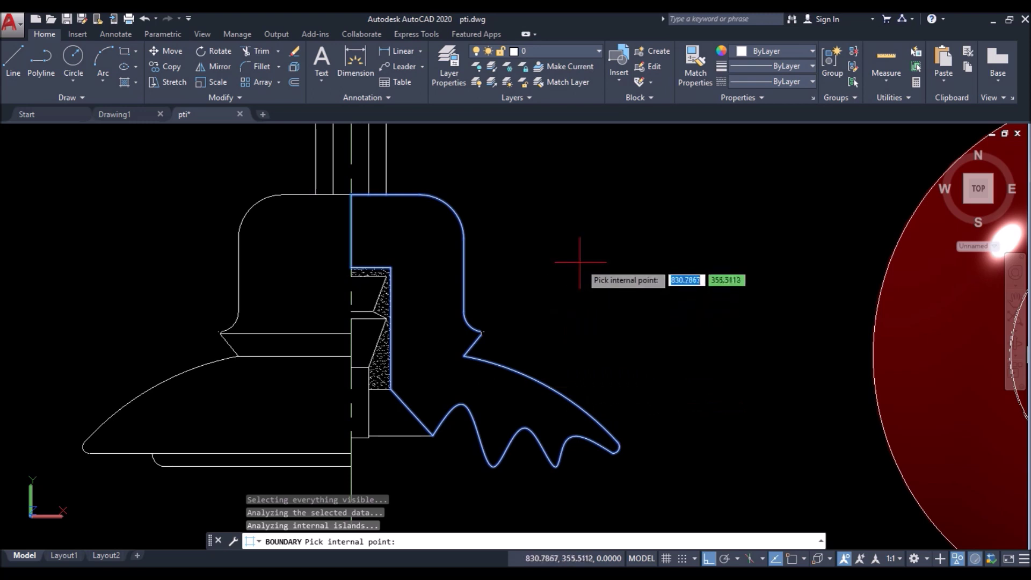
key(Return)
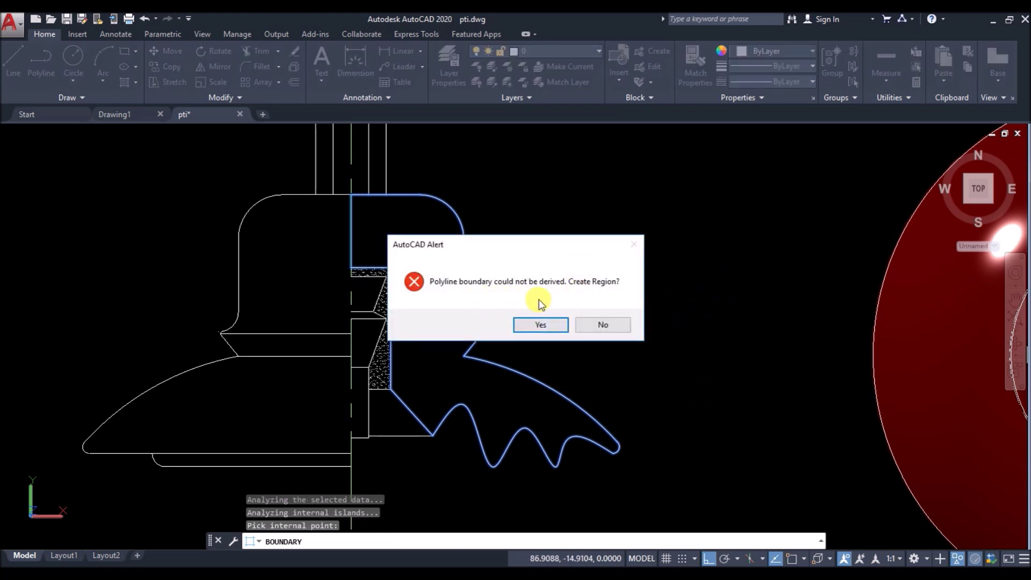
click(540, 325)
click(550, 326)
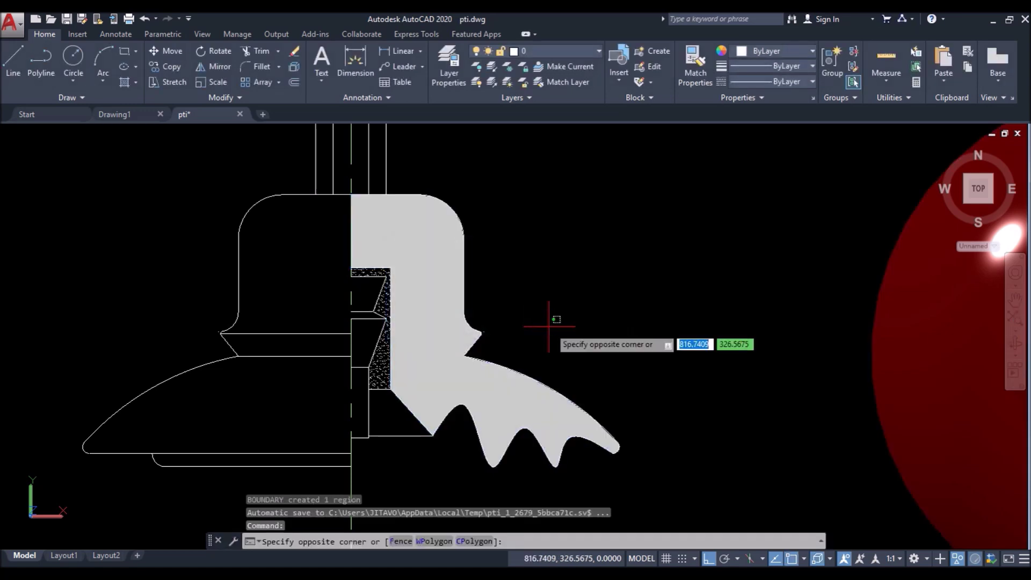
click(560, 270)
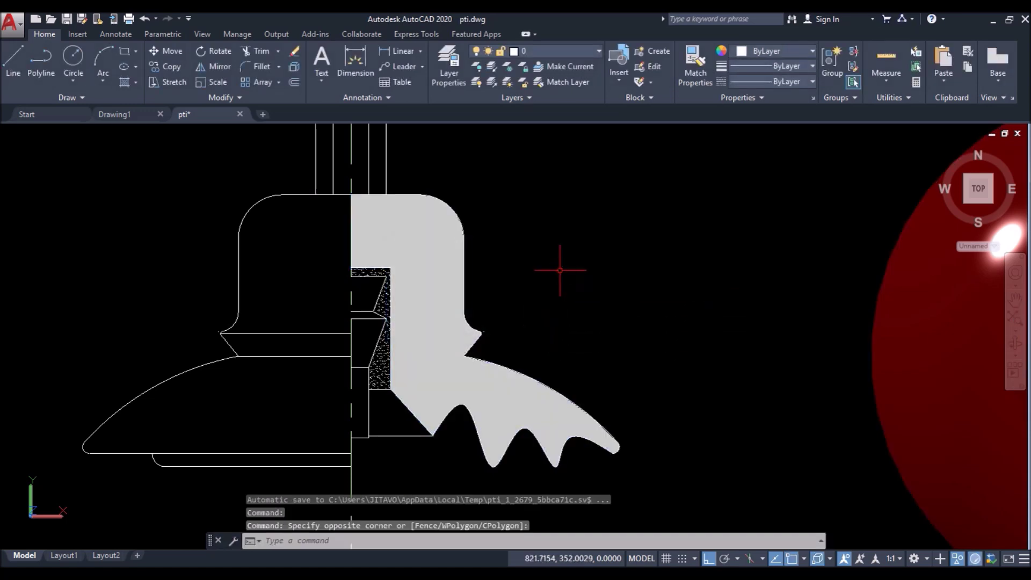
click(384, 241)
scroll(520, 200, down, 2)
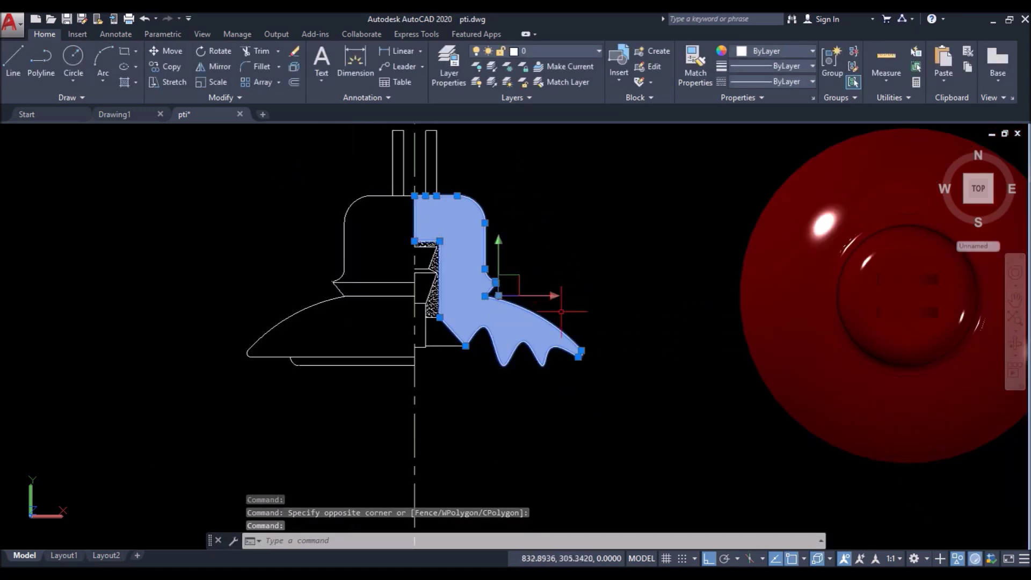
Step: Move the region off to the left beside the insulator stack
click(166, 55)
scroll(712, 441, down, 3)
click(713, 442)
shift+middle_drag(380, 437, 314, 364)
click(292, 360)
Step: Rotate the region 90° in 3D with 3DROTATE
text(3dr)
key(Return)
drag(343, 424, 214, 343)
key(Return)
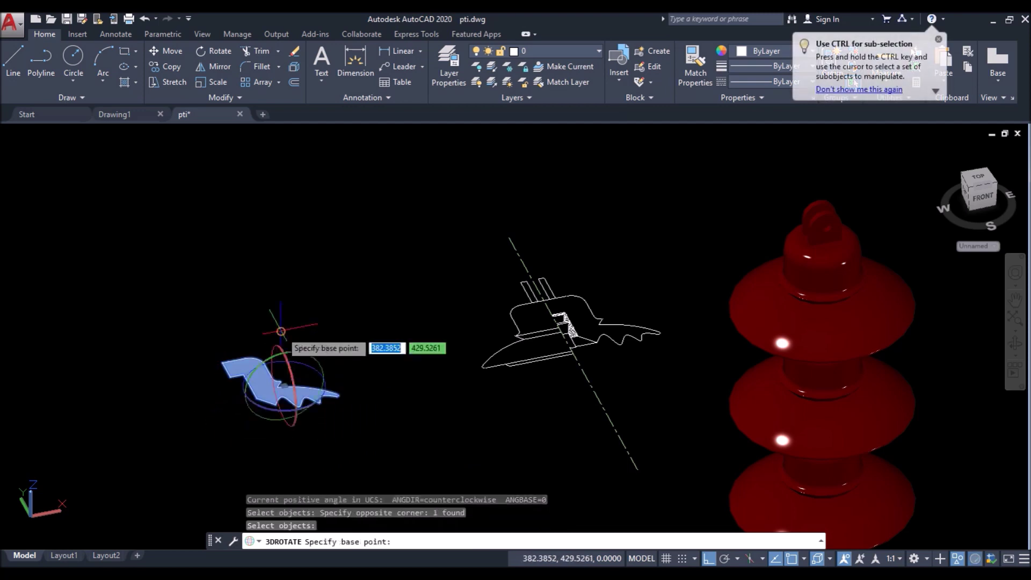
click(281, 331)
click(293, 375)
text(90)
Step: Revolve the region 360° about its straight edge into a white solid disc
key(Return)
text(rev)
key(Return)
click(268, 370)
key(Return)
click(241, 351)
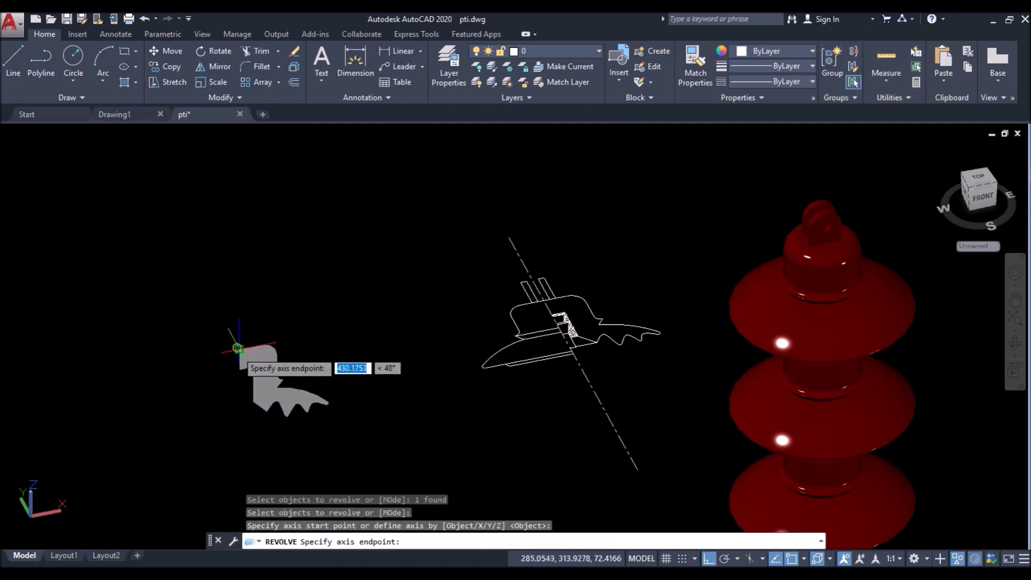
click(247, 413)
key(Return)
click(821, 311)
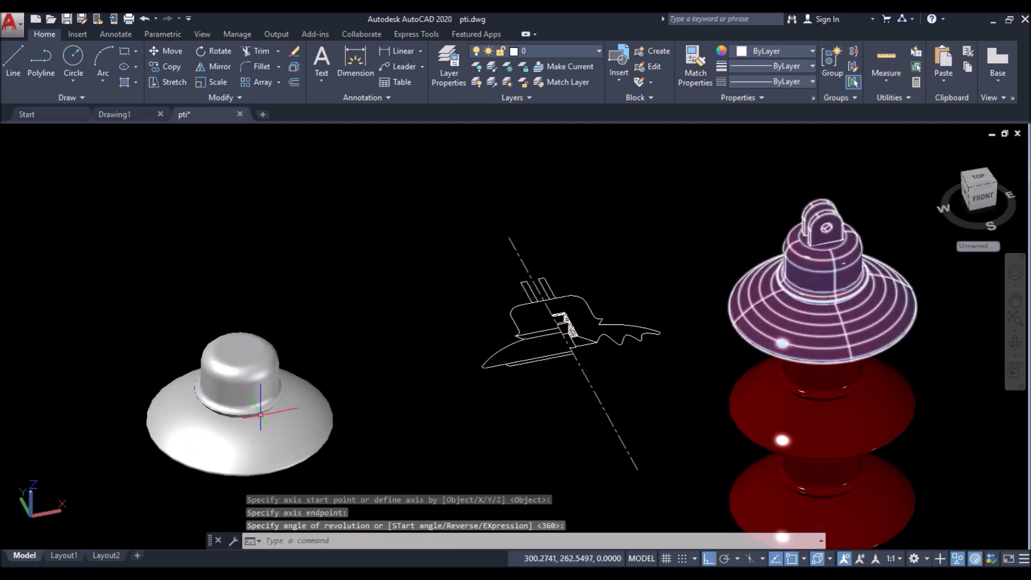
scroll(628, 345, up, 3)
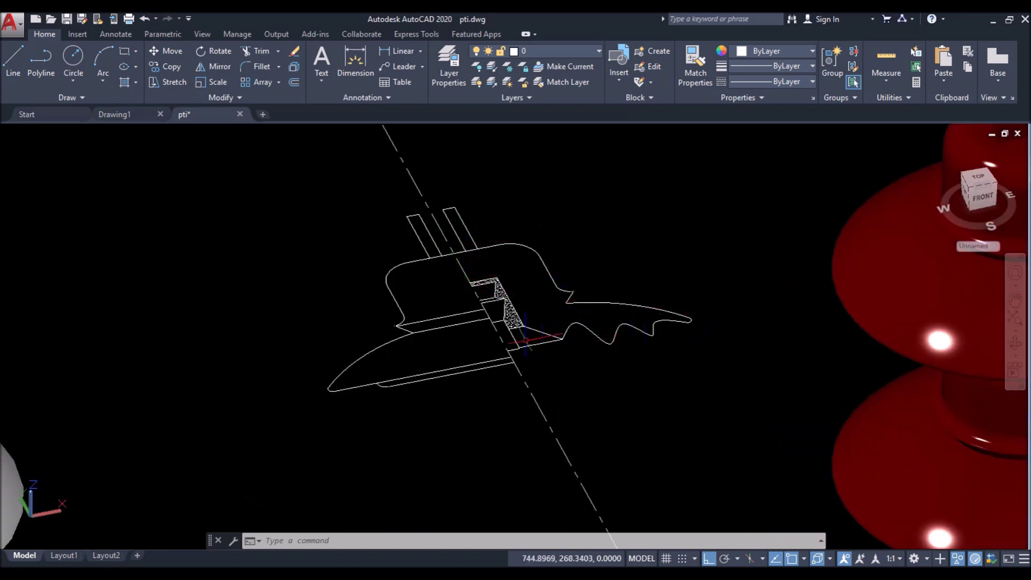
scroll(459, 269, down, 4)
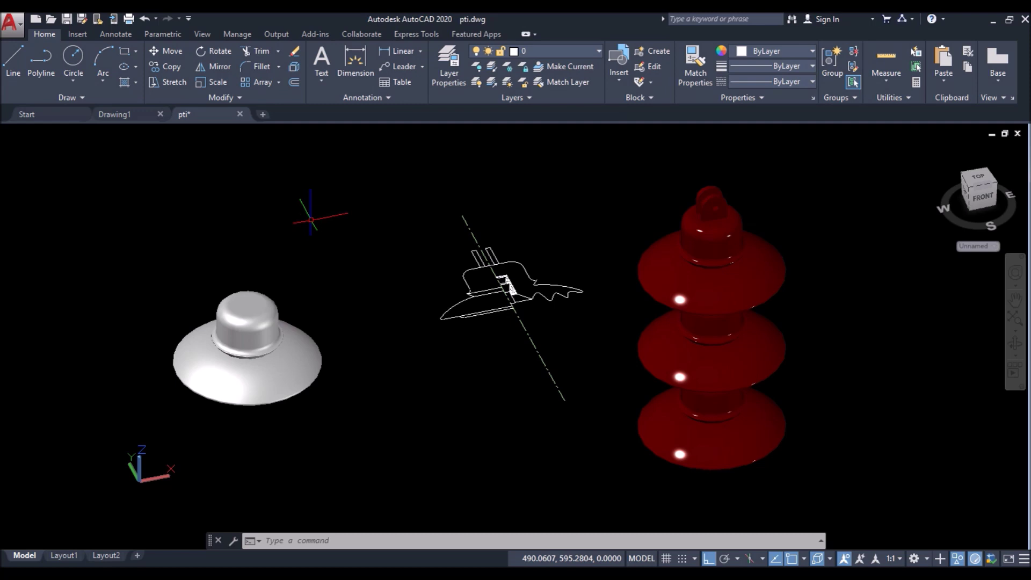
Step: Use MATCHPROP (MA) to copy the red insulator's properties onto the white disc
text(MA)
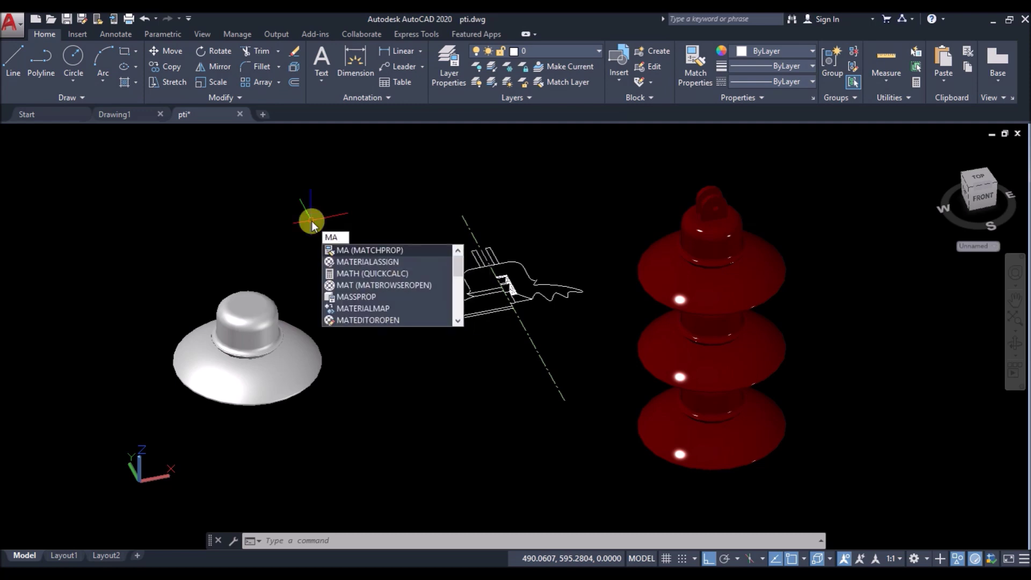
key(Return)
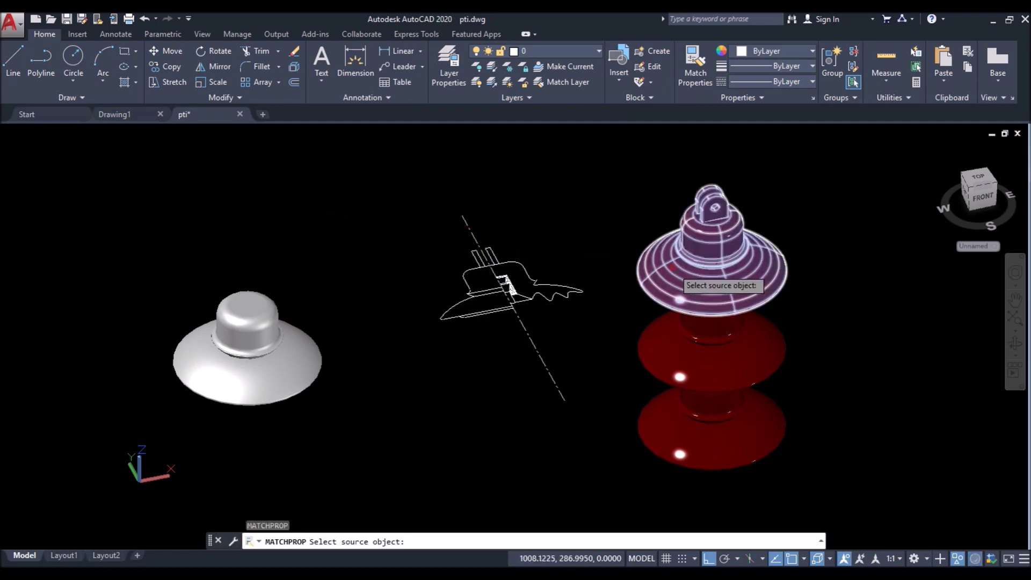
click(672, 267)
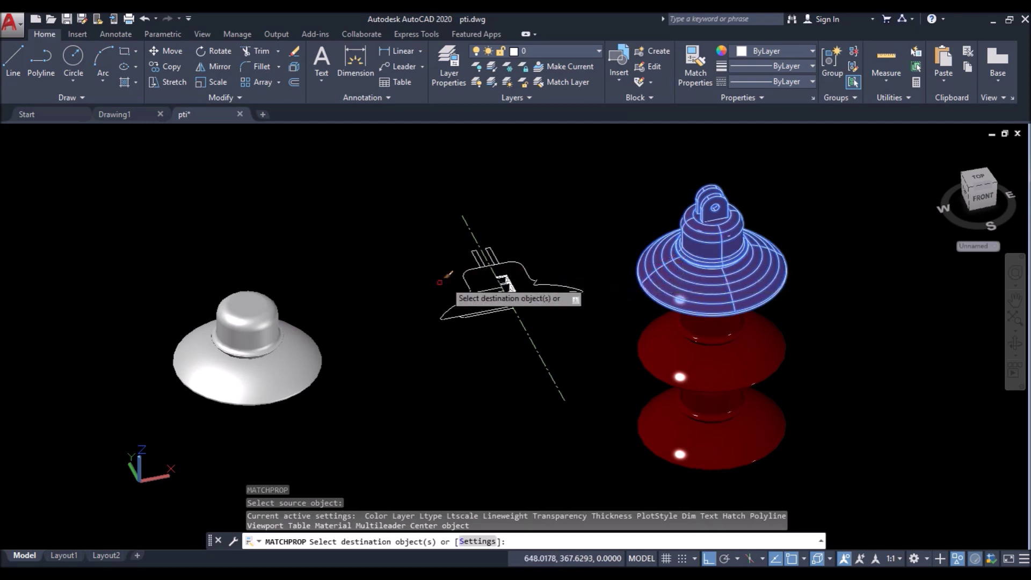
click(285, 350)
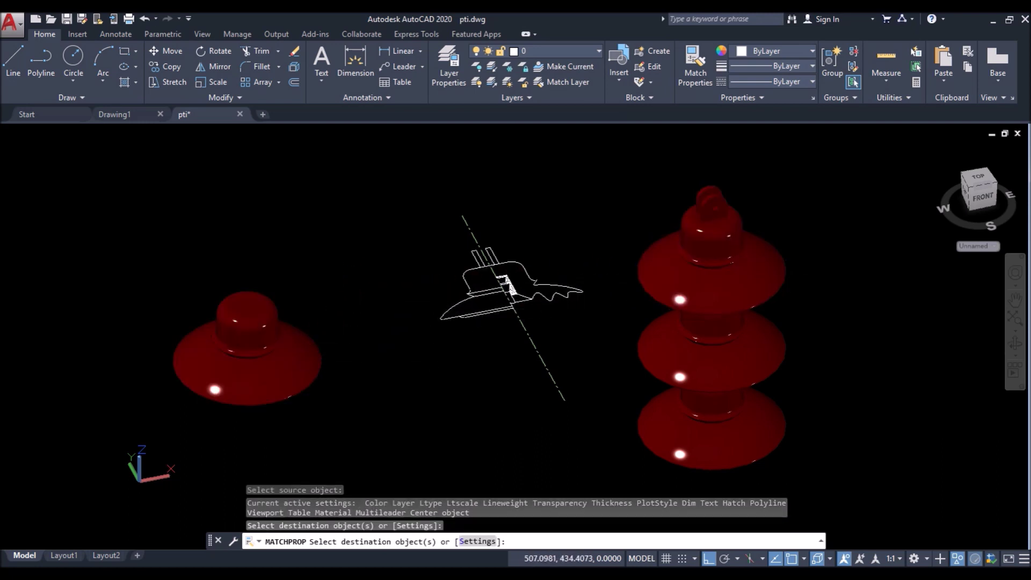
key(Return)
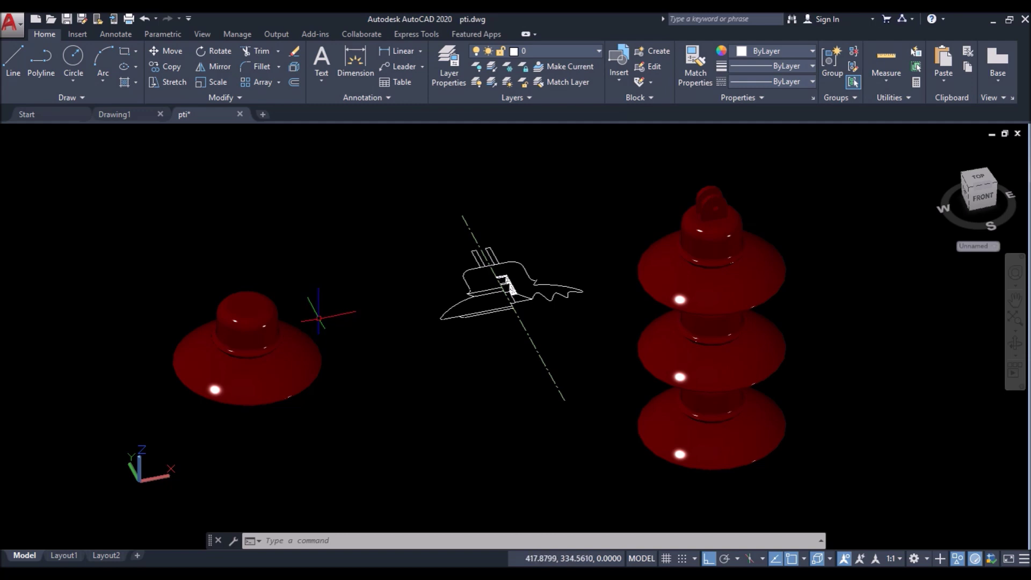
Step: Close pti.dwg, choosing No to discard unsaved changes
click(241, 115)
click(523, 324)
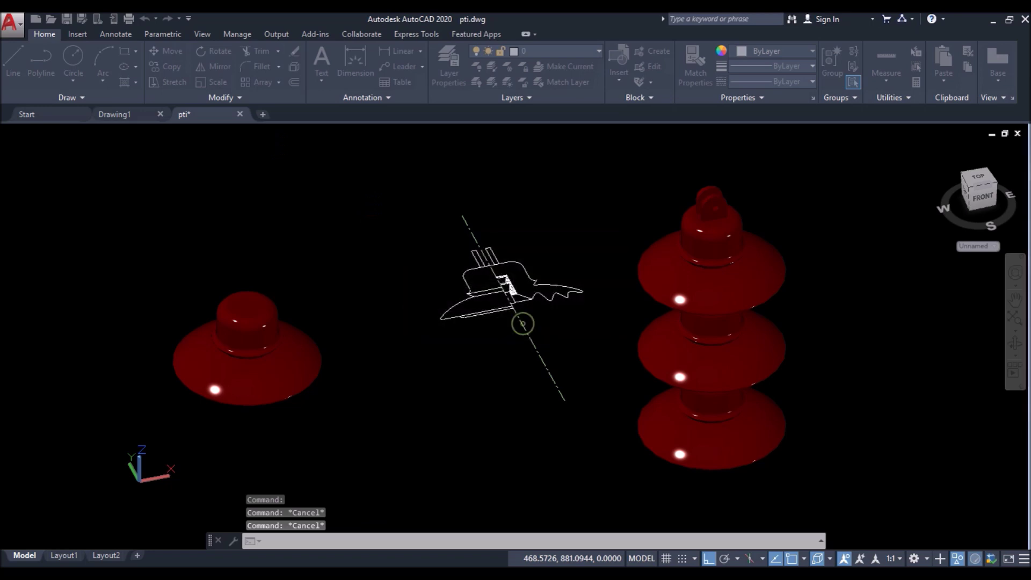